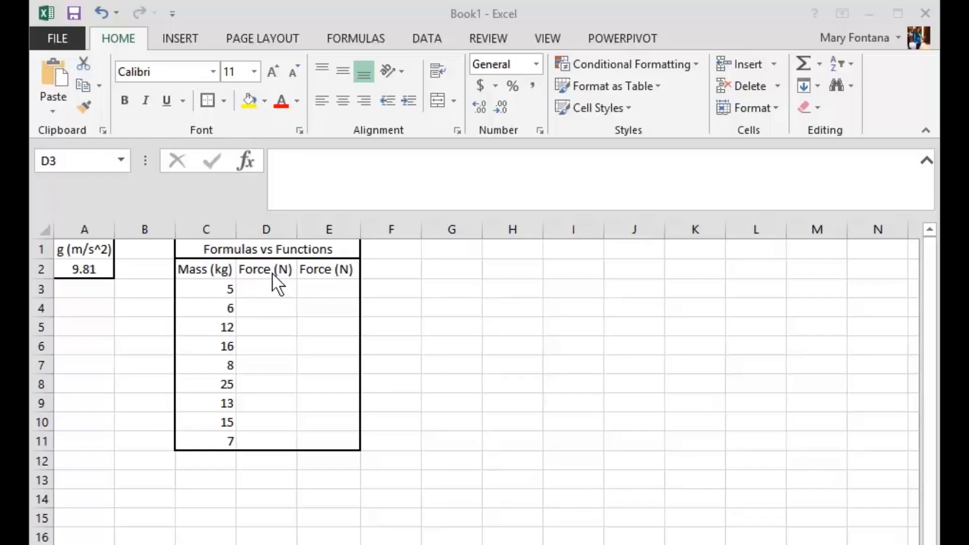
# Enter the formula =5*9.81 in cell D3
pyautogui.click(273, 285)
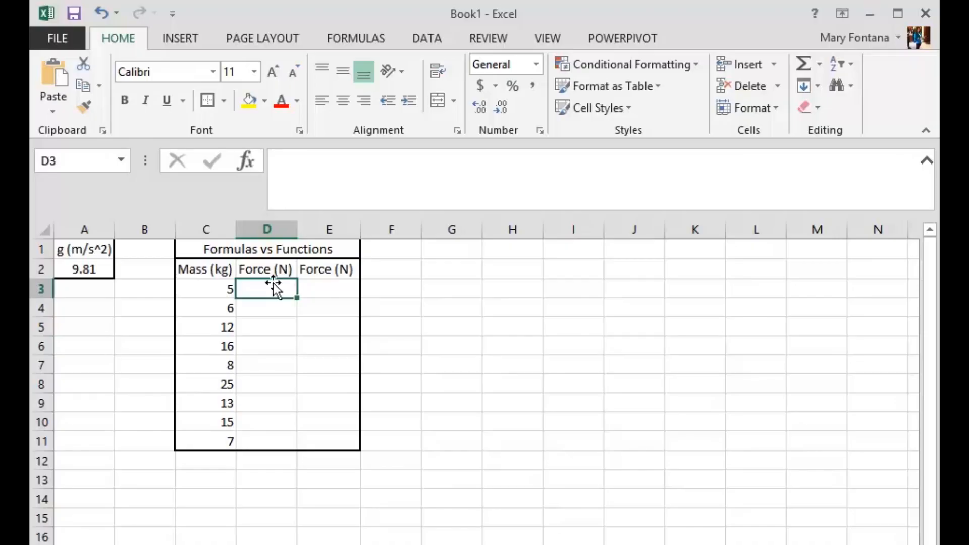
pyautogui.write('=')
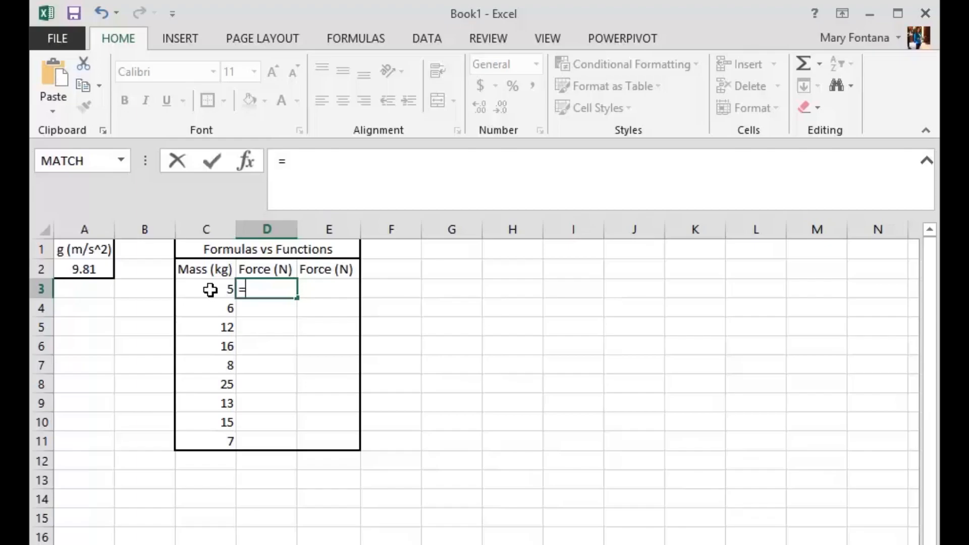
pyautogui.write('5*9.81')
pyautogui.press('Return')
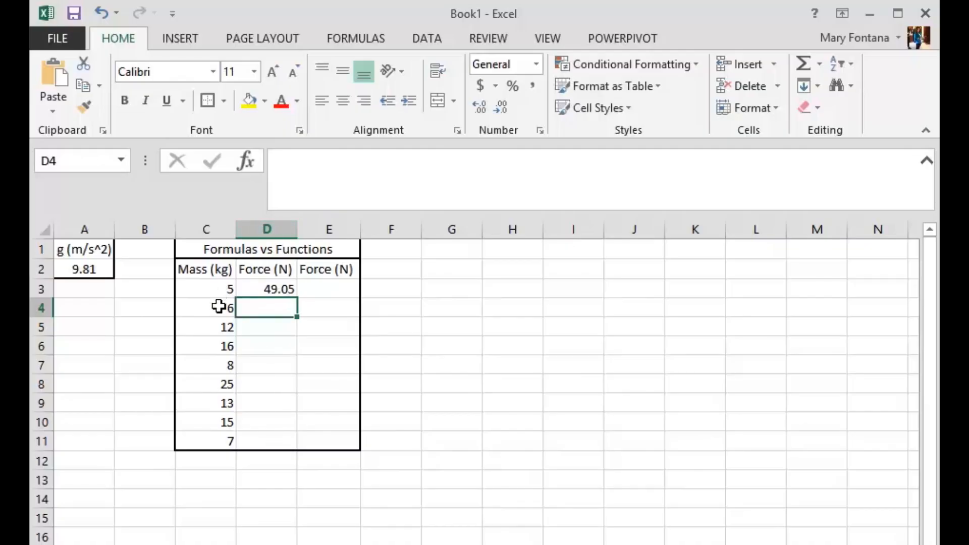
# Replace the formula in D3 with =C3*9.81 and fill it down through D11
pyautogui.click(276, 289)
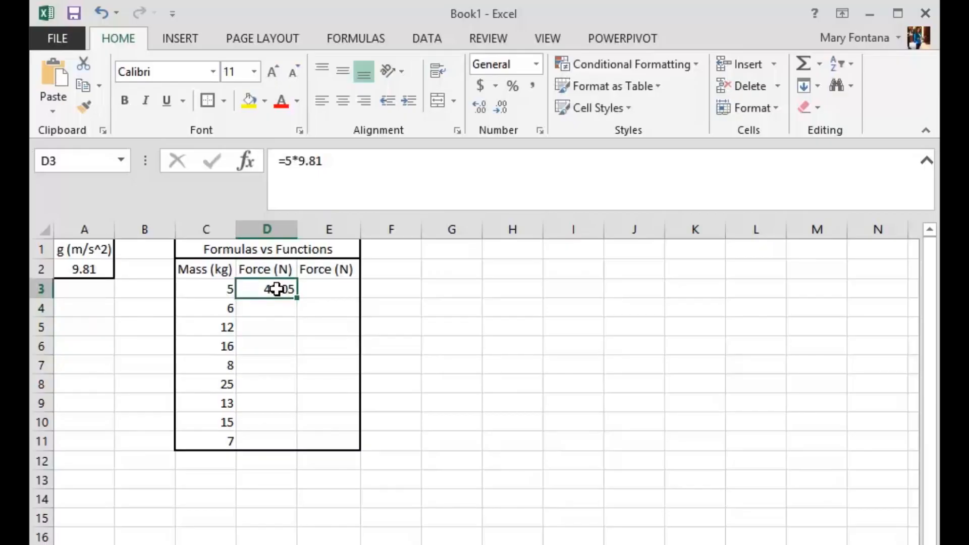
pyautogui.write('=')
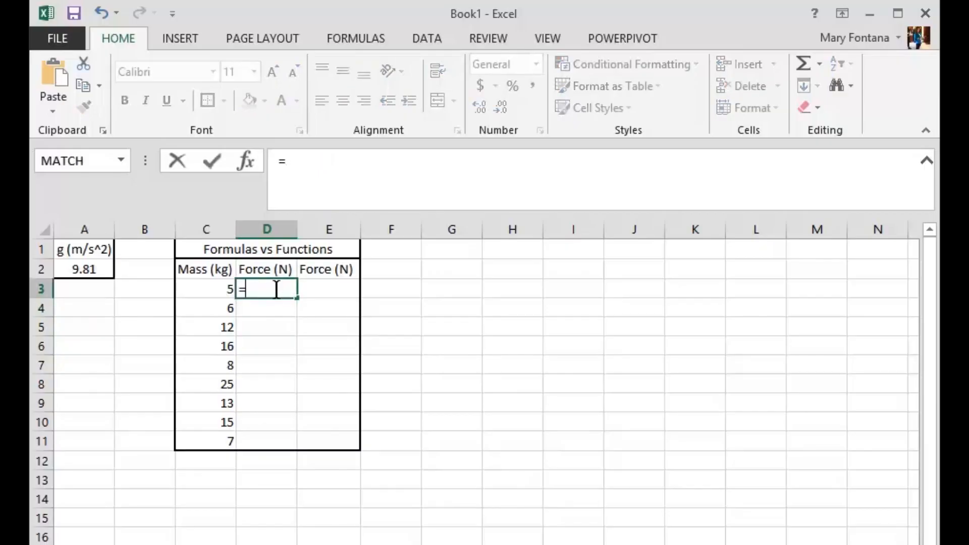
pyautogui.click(221, 289)
pyautogui.write('*9.81')
pyautogui.press('Return')
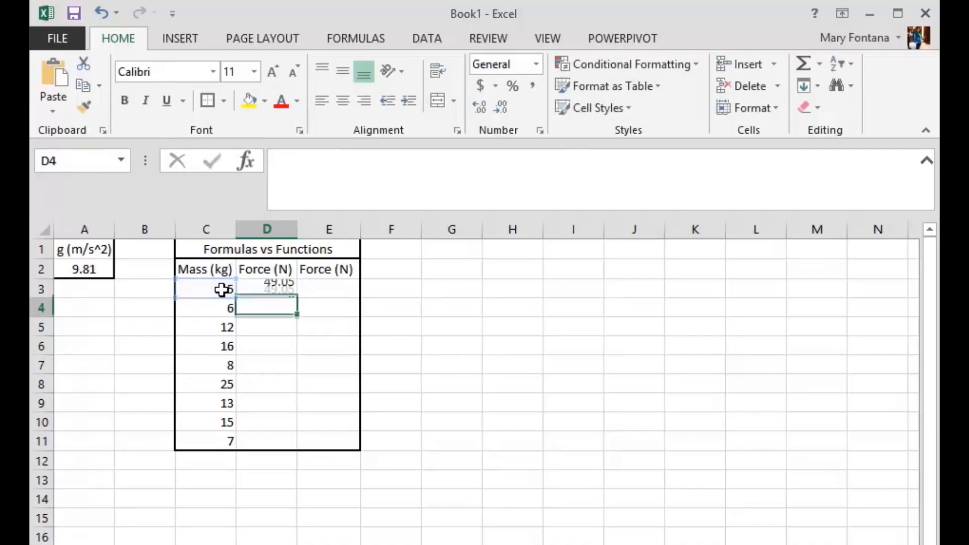
pyautogui.click(277, 284)
pyautogui.moveTo(297, 297); pyautogui.dragTo(292, 442)
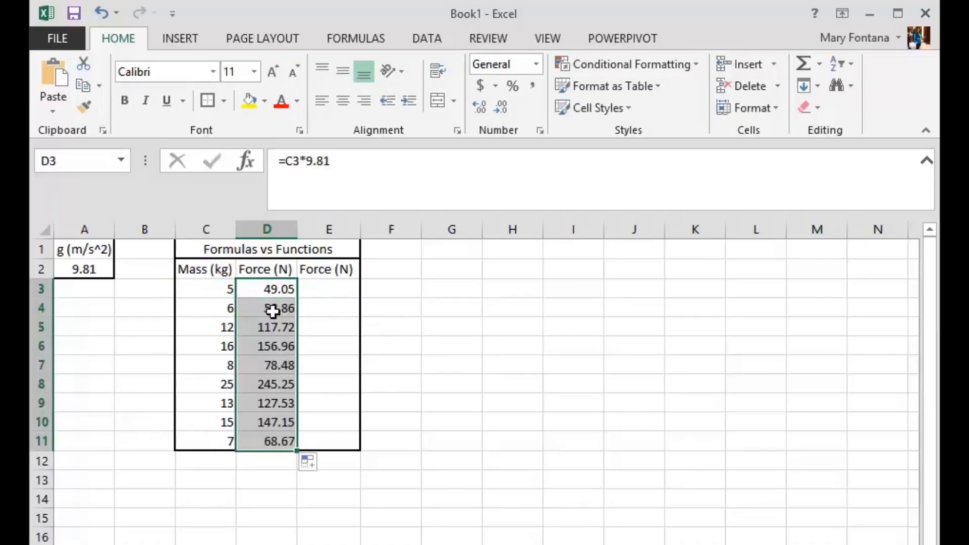
# Check how the mass cell reference changes in the filled formulas from D4 down to D11
pyautogui.click(273, 310)
pyautogui.press('Down')
pyautogui.press('Down')
pyautogui.press('Down')
pyautogui.press('Down')
pyautogui.press('Down')
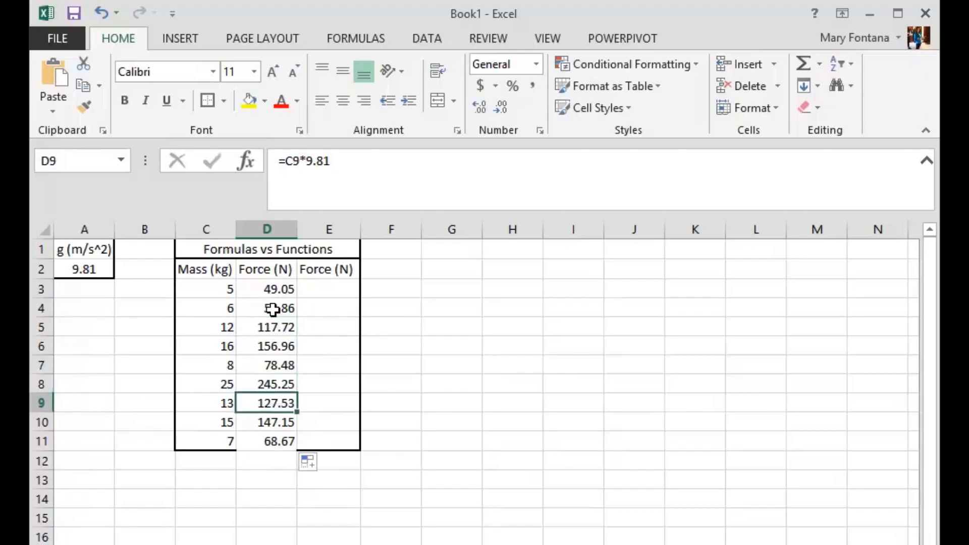
pyautogui.press('Down')
pyautogui.press('Down')
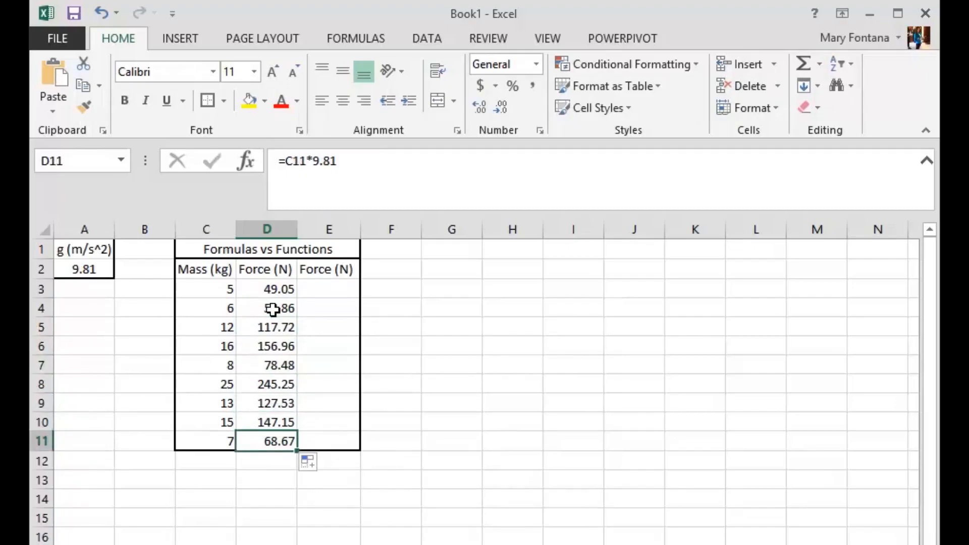
# Begin a formula in E3 that multiplies the mass in C3 by the gravity value in A2
pyautogui.press('Right')
pyautogui.press('Up')
pyautogui.press('Up')
pyautogui.press('Up')
pyautogui.press('Up')
pyautogui.press('Up')
pyautogui.press('Up')
pyautogui.press('Up')
pyautogui.press('Up')
pyautogui.press('Up')
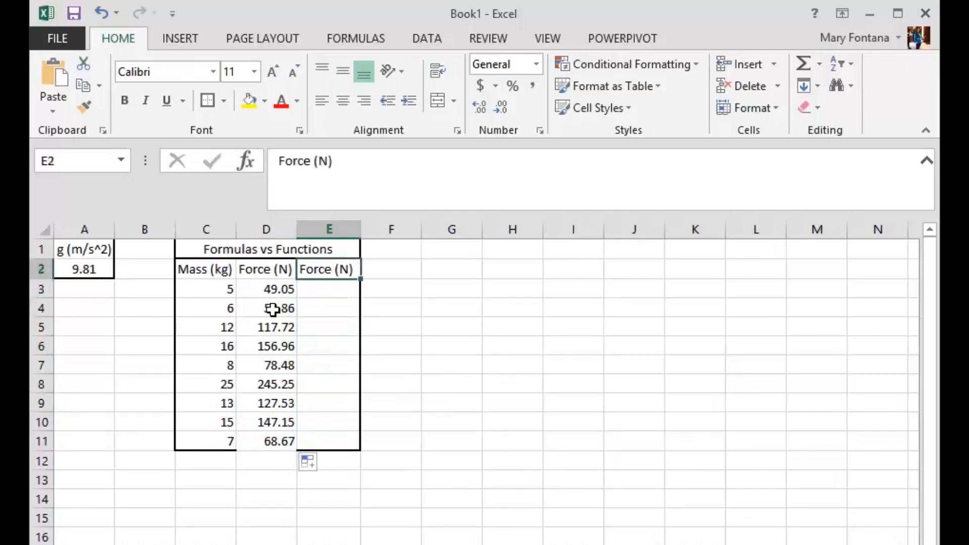
pyautogui.press('Down')
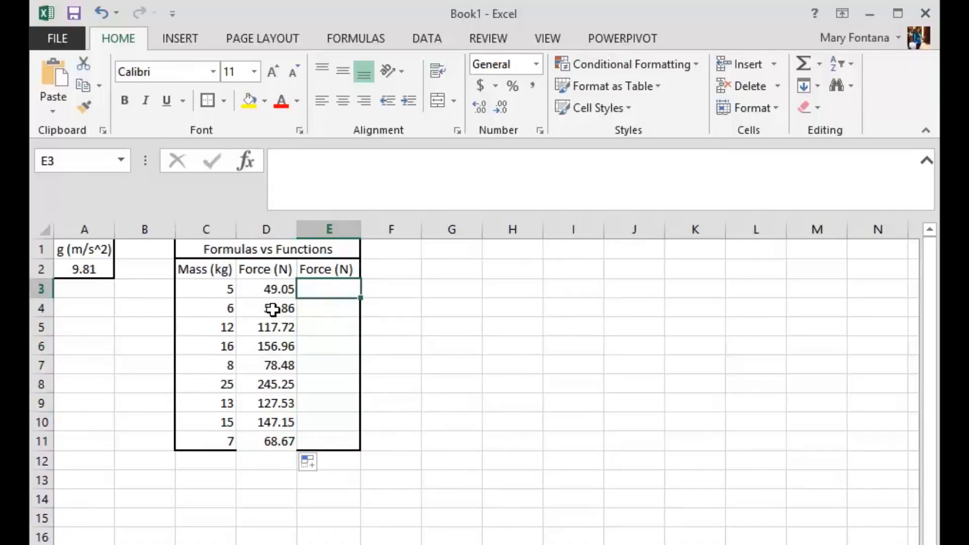
pyautogui.write('=')
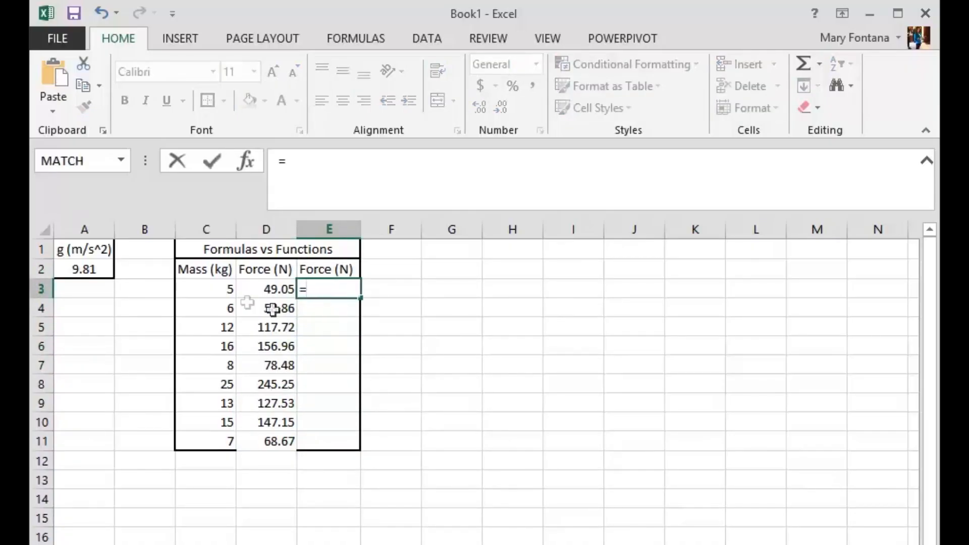
pyautogui.click(220, 295)
pyautogui.write('*')
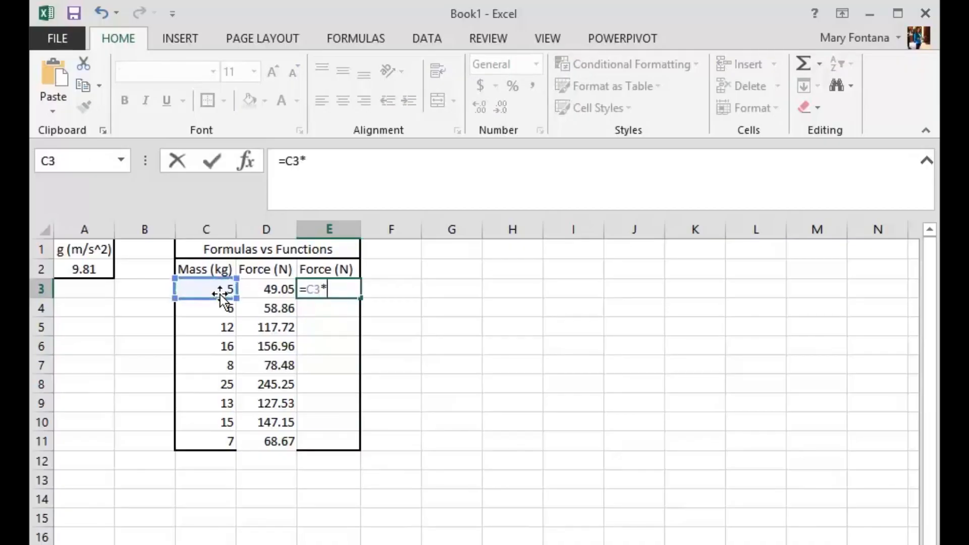
pyautogui.click(75, 268)
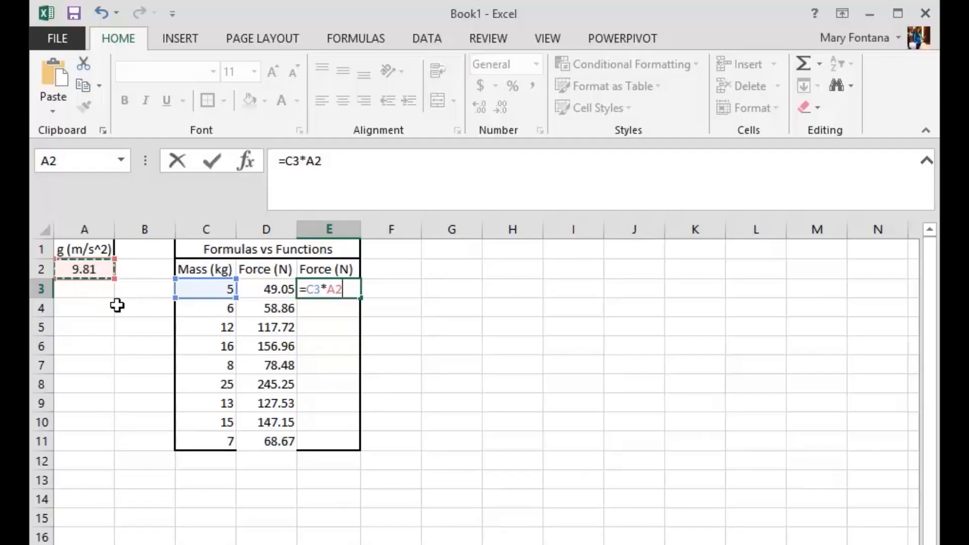
# Make the gravity reference absolute so E3 holds =C3*$A$2, and fill the formula down through E11
pyautogui.click(315, 161)
pyautogui.write('$')
pyautogui.click(307, 162)
pyautogui.write('$')
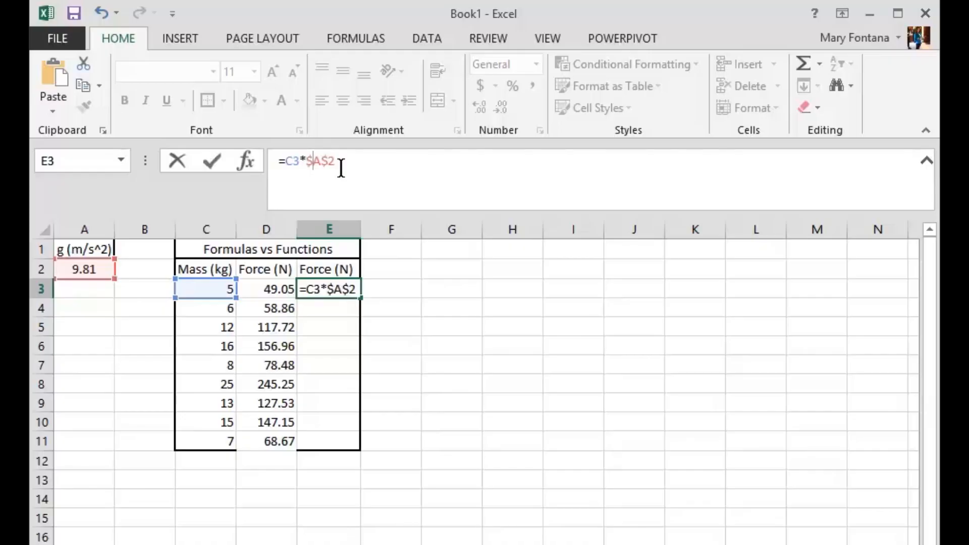
pyautogui.press('Return')
pyautogui.click(336, 286)
pyautogui.moveTo(362, 298); pyautogui.dragTo(343, 448)
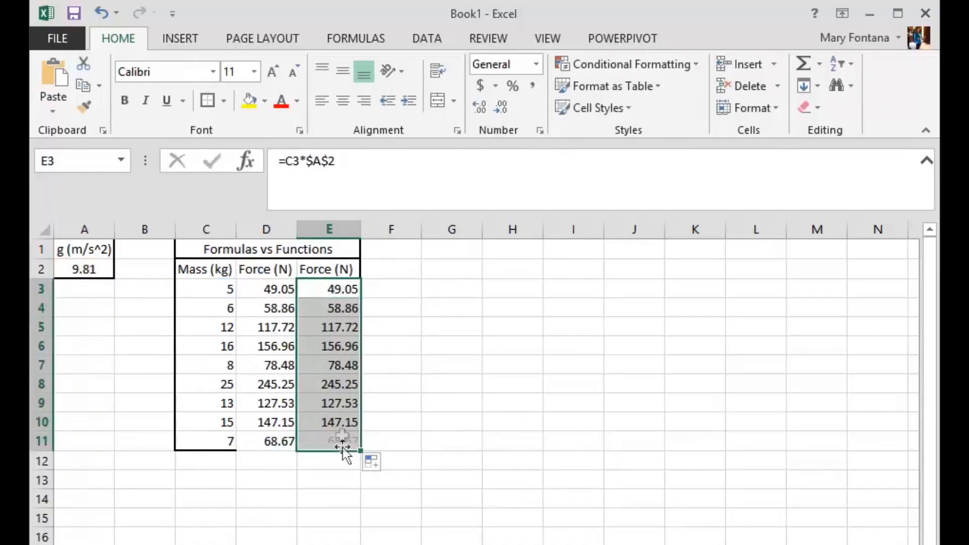
# Examine the filled formulas in the second Force column to compare their mass and gravity references
pyautogui.click(342, 288)
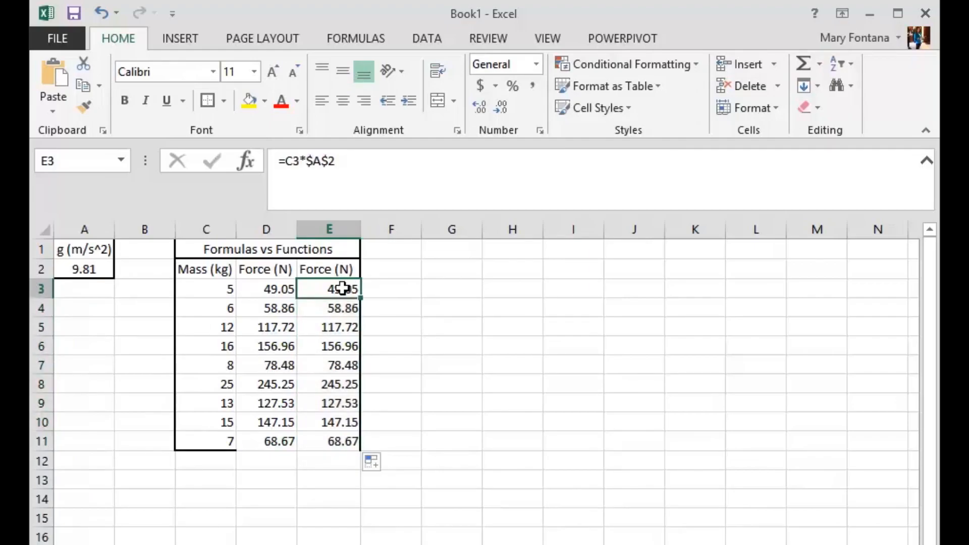
pyautogui.press('Down')
pyautogui.press('Down')
pyautogui.press('Down')
pyautogui.press('Down')
pyautogui.press('Down')
pyautogui.press('Down')
pyautogui.press('Down')
pyautogui.press('Down')
pyautogui.press('Down')
pyautogui.press('Up')
pyautogui.press('Up')
pyautogui.press('Up')
pyautogui.press('Up')
pyautogui.press('Up')
pyautogui.press('Up')
pyautogui.press('Up')
pyautogui.press('Up')
pyautogui.press('Up')
# Define the name g for the gravity value in cell A2
pyautogui.click(91, 266)
pyautogui.doubleClick(91, 266)
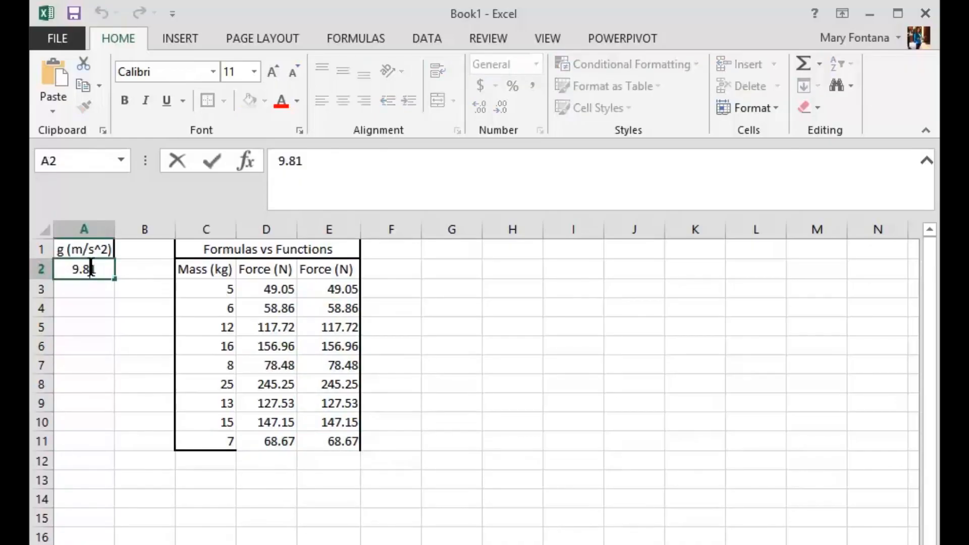
pyautogui.click(125, 269)
pyautogui.click(97, 272)
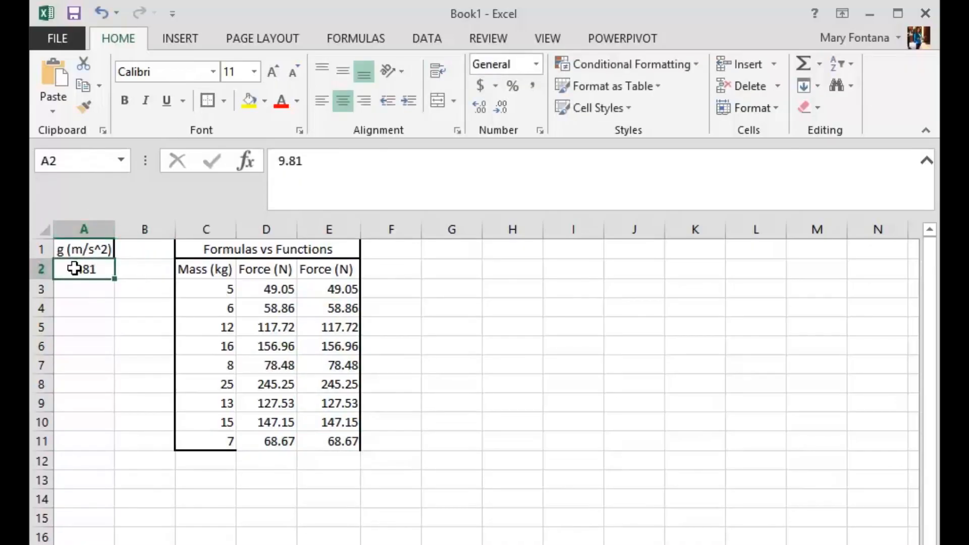
pyautogui.click(67, 161)
pyautogui.write('g')
pyautogui.press('Return')
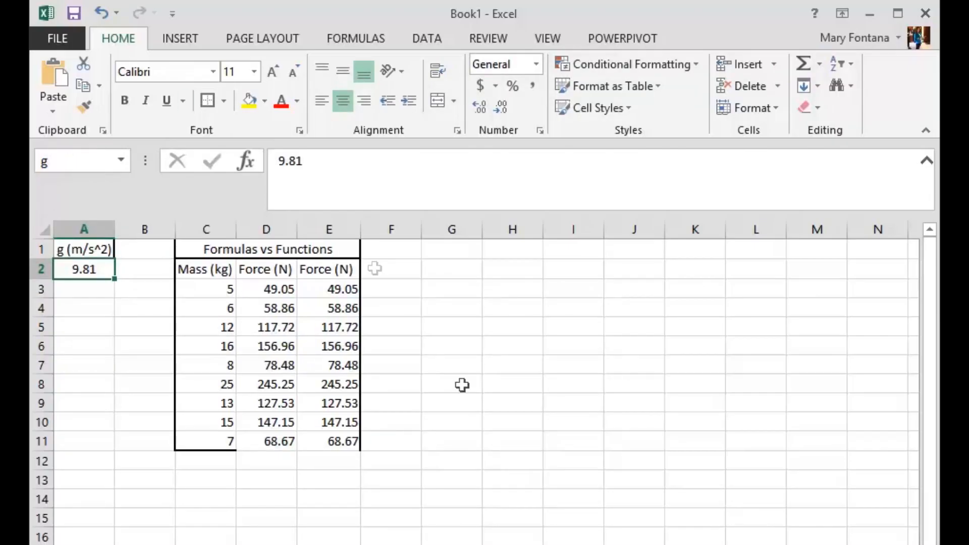
# Replace the $A$2 reference in E3's formula with the name g
pyautogui.click(328, 289)
pyautogui.click(339, 177)
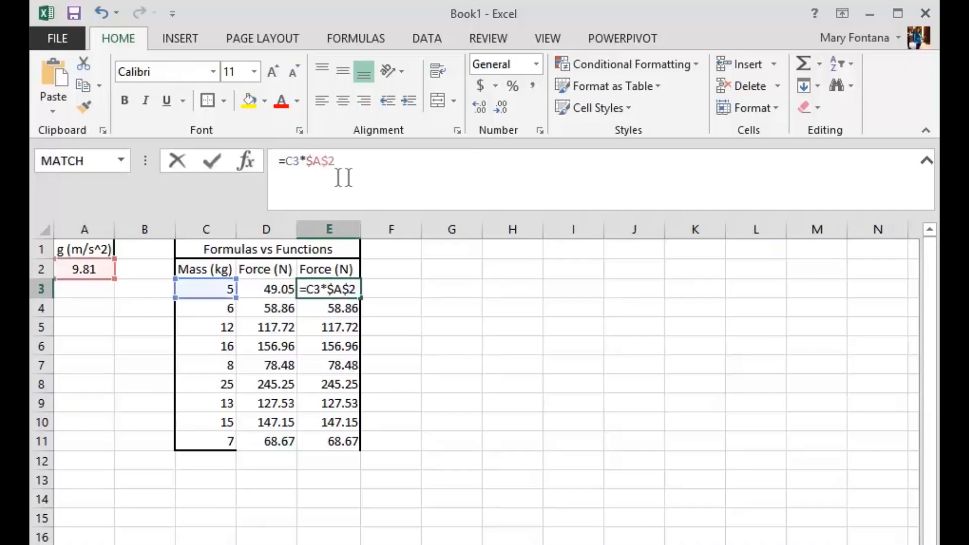
pyautogui.doubleClick(307, 166)
pyautogui.write('g')
pyautogui.press('Return')
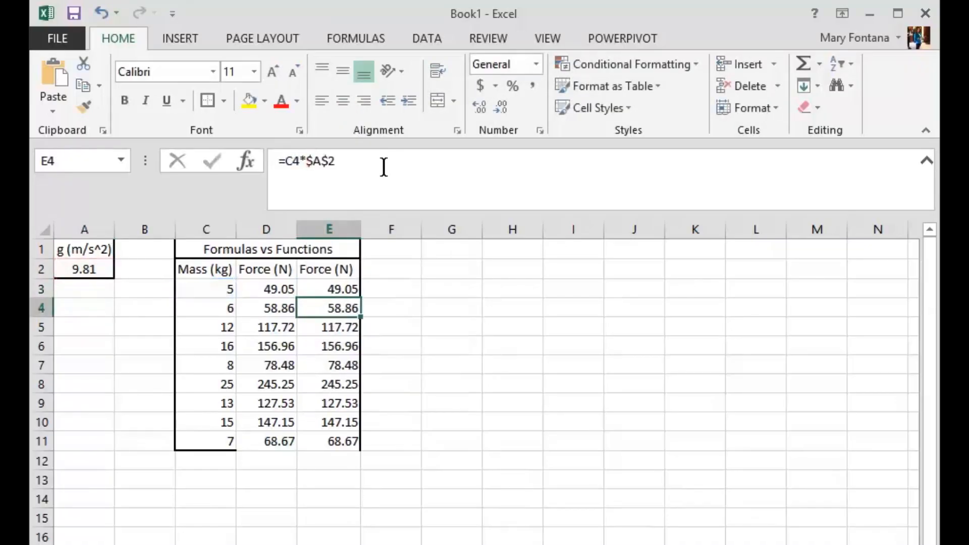
# Review the cell references in E3's formula and fill =C3*g down through E11
pyautogui.click(323, 285)
pyautogui.doubleClick(323, 286)
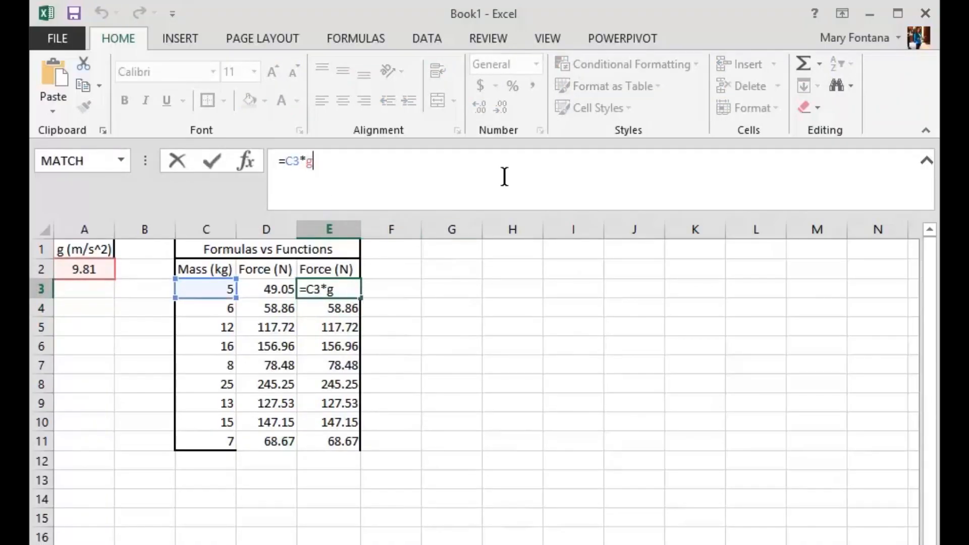
pyautogui.press('Return')
pyautogui.click(345, 288)
pyautogui.moveTo(361, 299); pyautogui.dragTo(354, 443)
# Check that the filled formulas in E4 through E11 use the name g
pyautogui.click(346, 308)
pyautogui.press('Down')
pyautogui.press('Down')
pyautogui.press('Down')
pyautogui.press('Down')
pyautogui.press('Down')
pyautogui.press('Down')
pyautogui.press('Down')
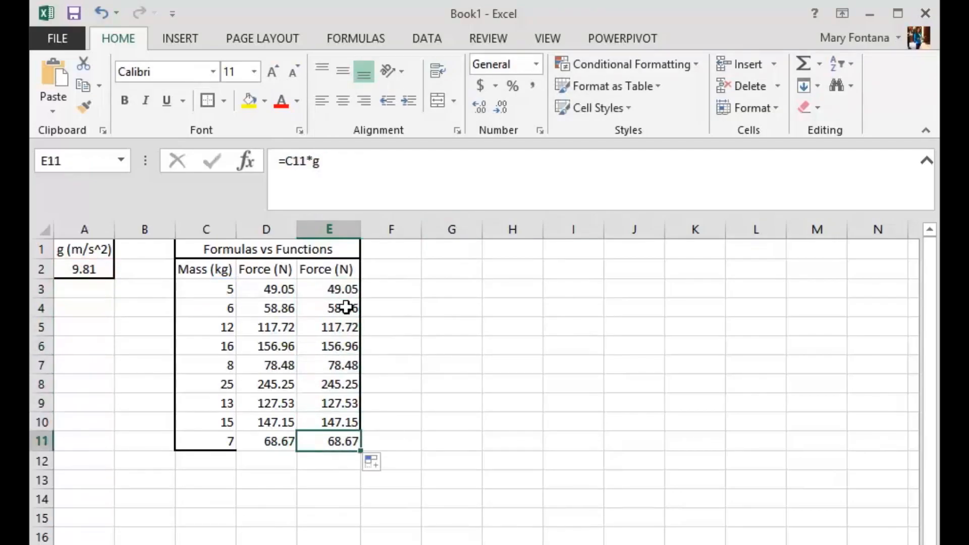
pyautogui.press('Up')
pyautogui.press('Up')
pyautogui.press('Up')
pyautogui.press('Up')
pyautogui.press('Up')
pyautogui.press('Up')
pyautogui.press('Up')
pyautogui.press('Up')
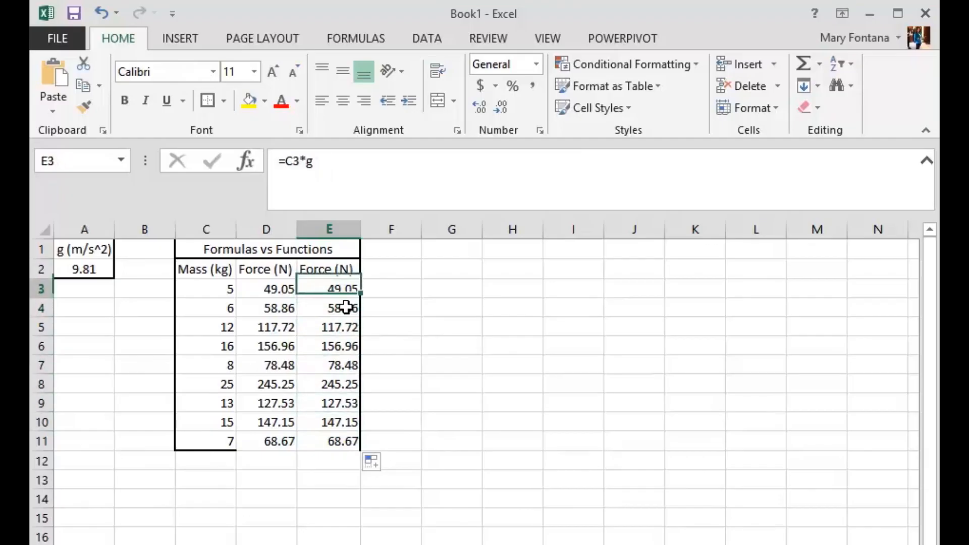
# Inspect the defined name g and its cell reference in the Name Manager, and close it
pyautogui.click(421, 36)
pyautogui.click(347, 43)
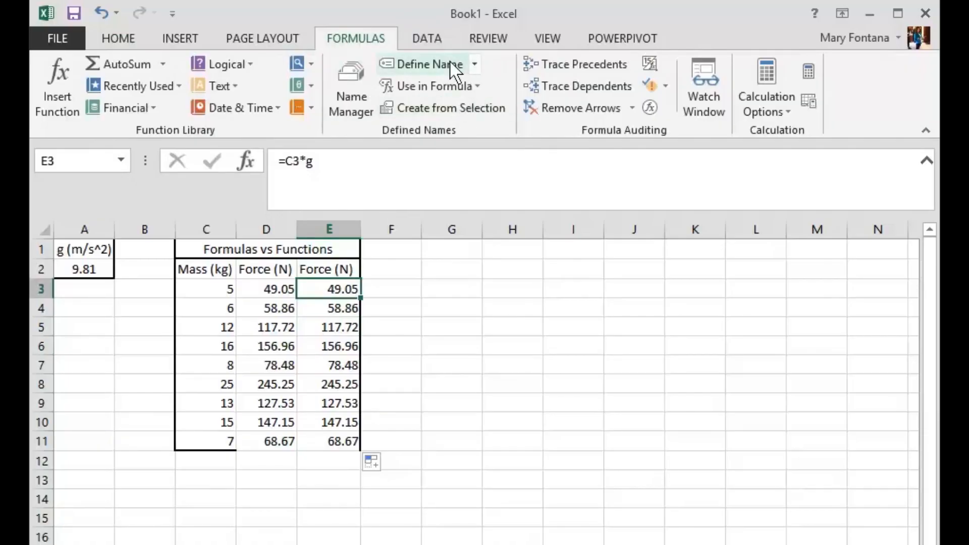
pyautogui.click(343, 76)
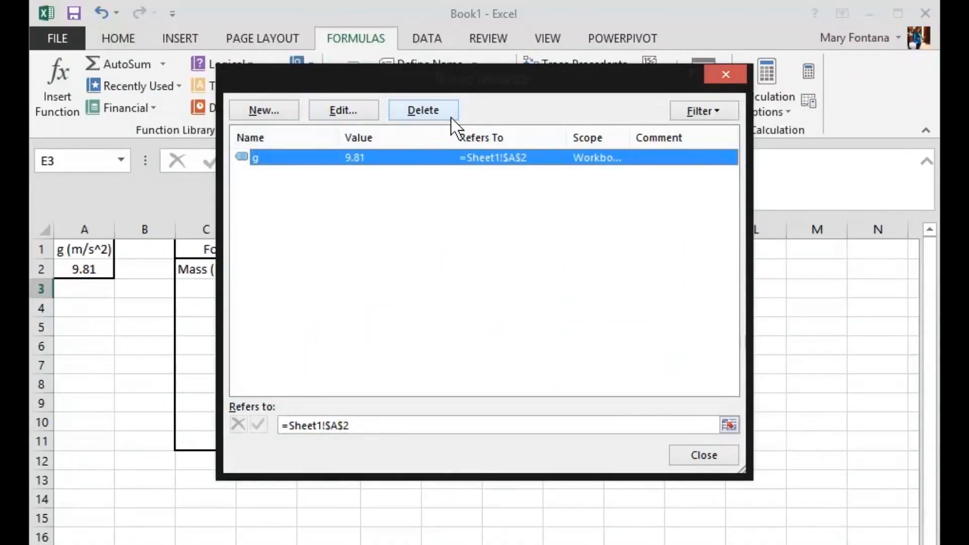
pyautogui.click(374, 425)
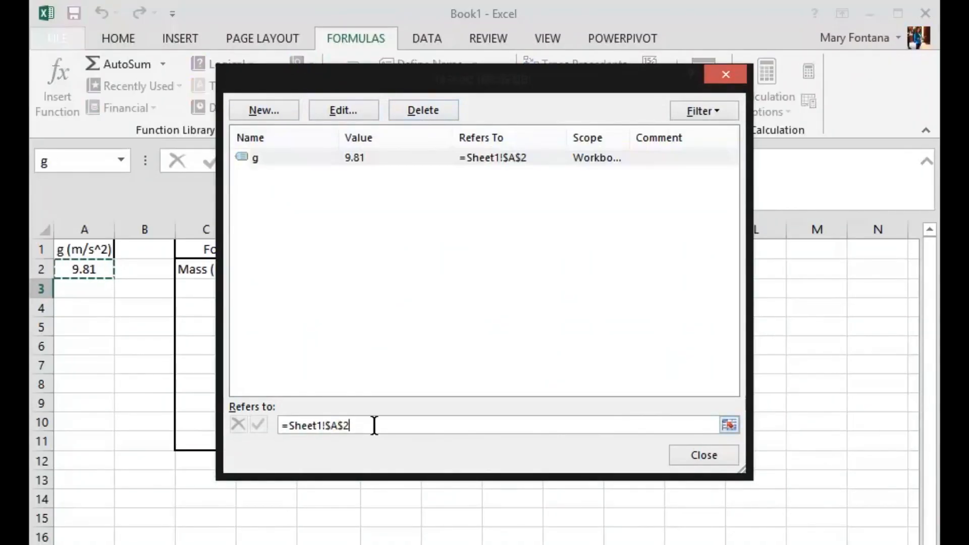
pyautogui.click(696, 460)
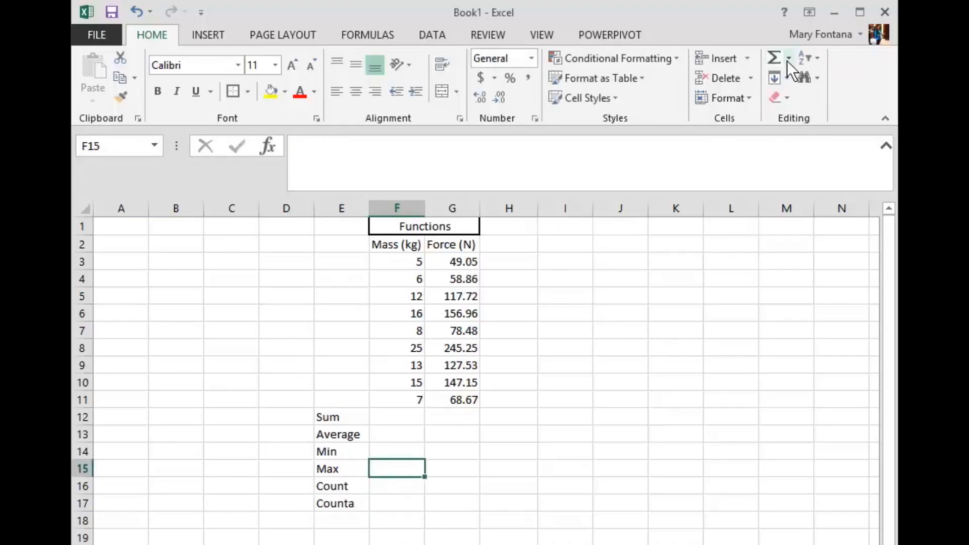
# Browse the recently used functions and function categories for the Max cell F15, and cancel without inserting one
pyautogui.click(787, 60)
pyautogui.click(794, 186)
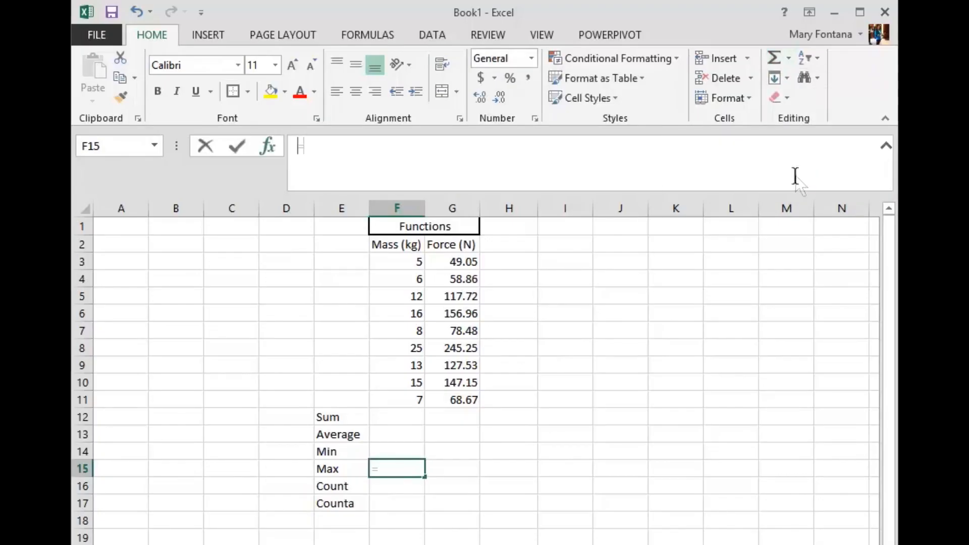
pyautogui.scroll(-1, 428, 245)
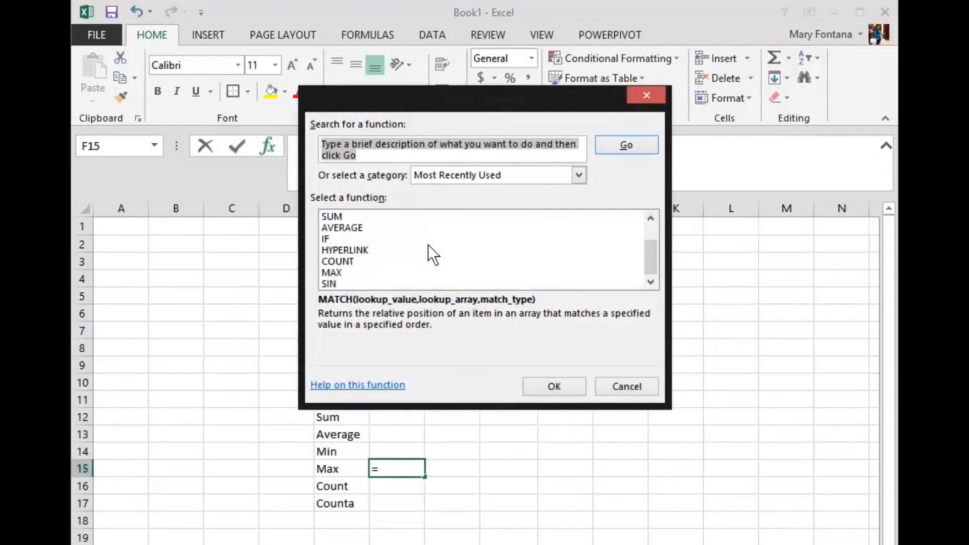
pyautogui.scroll(1, 428, 244)
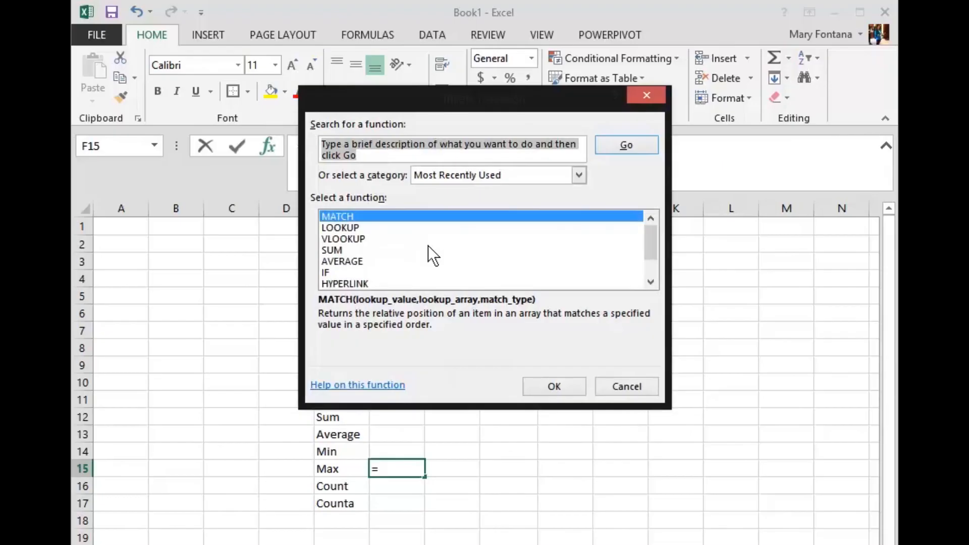
pyautogui.click(489, 175)
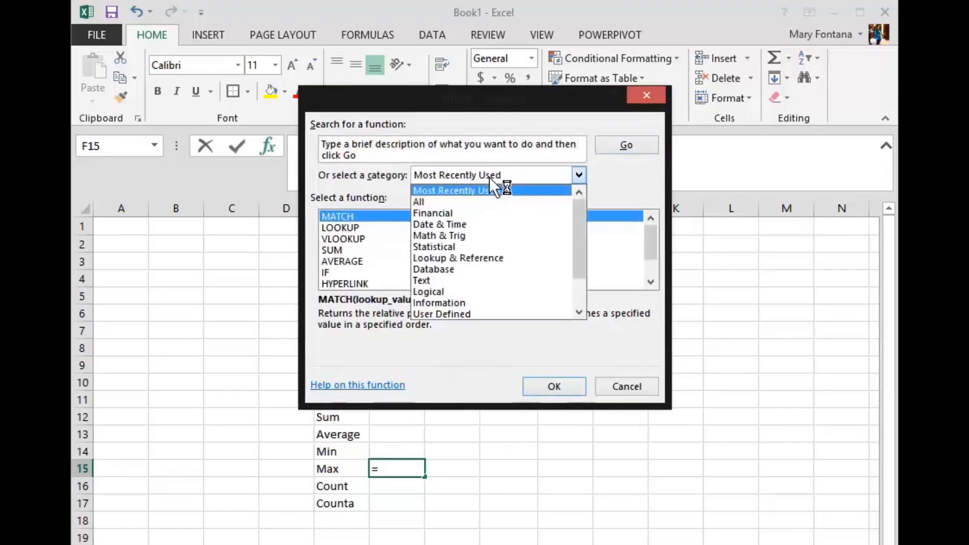
pyautogui.click(522, 153)
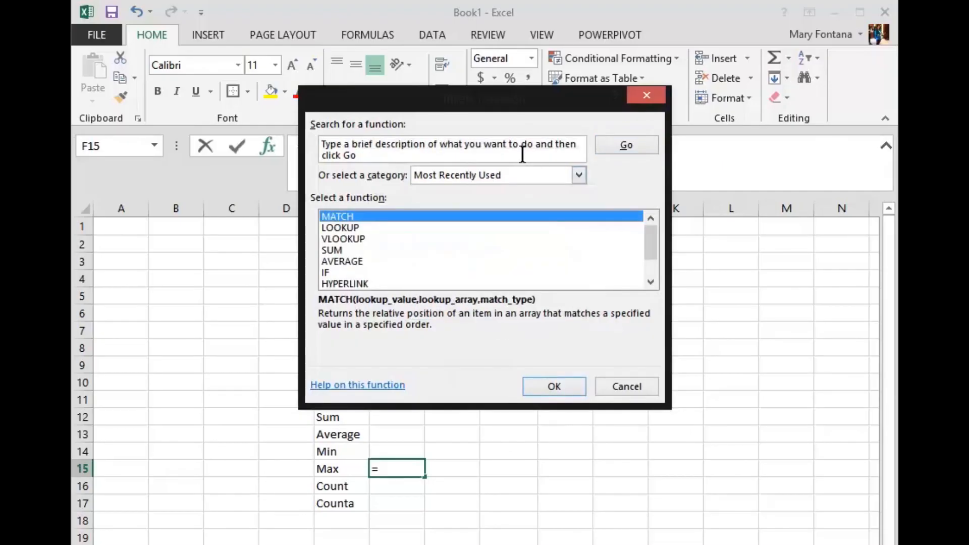
pyautogui.click(615, 384)
# Enter a SUM formula in F12 that totals the masses in F3:F11
pyautogui.click(404, 423)
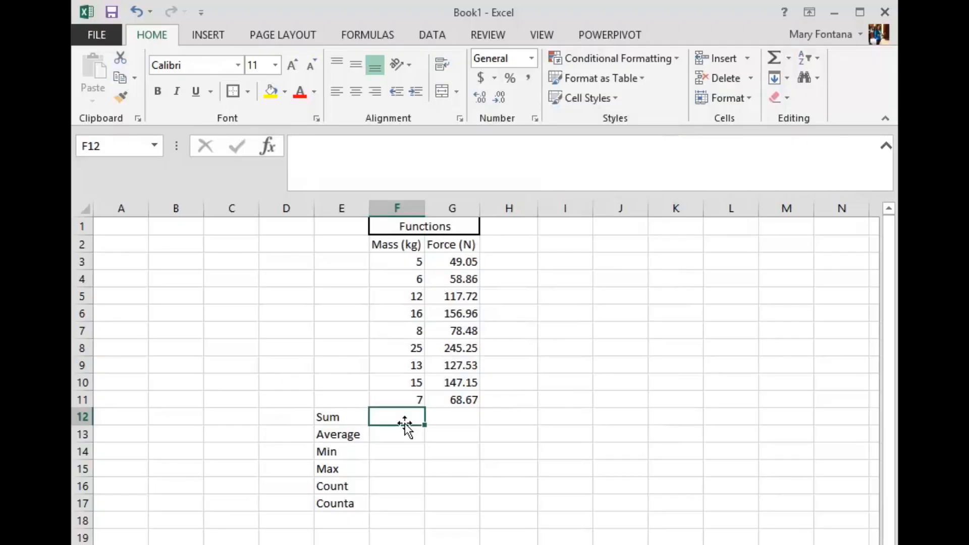
pyautogui.write('=')
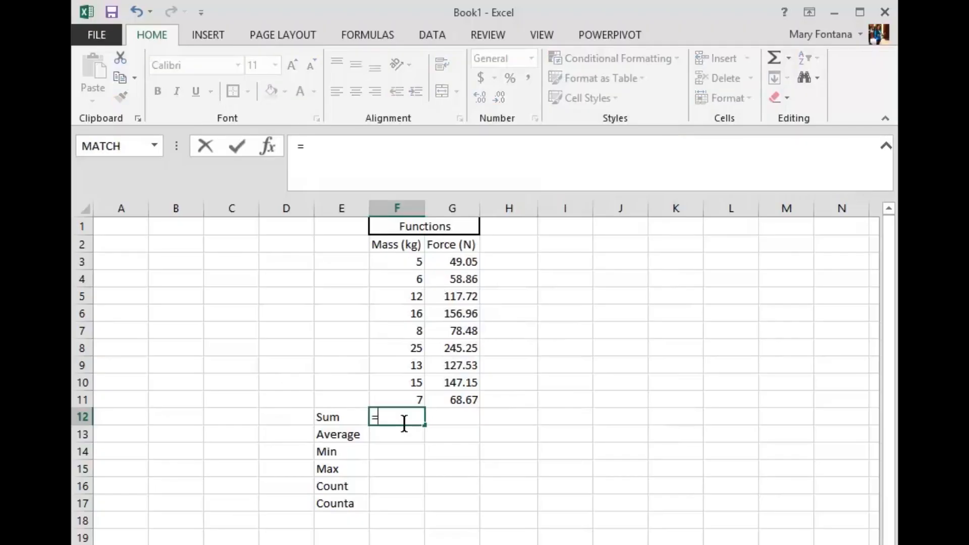
pyautogui.write('sum')
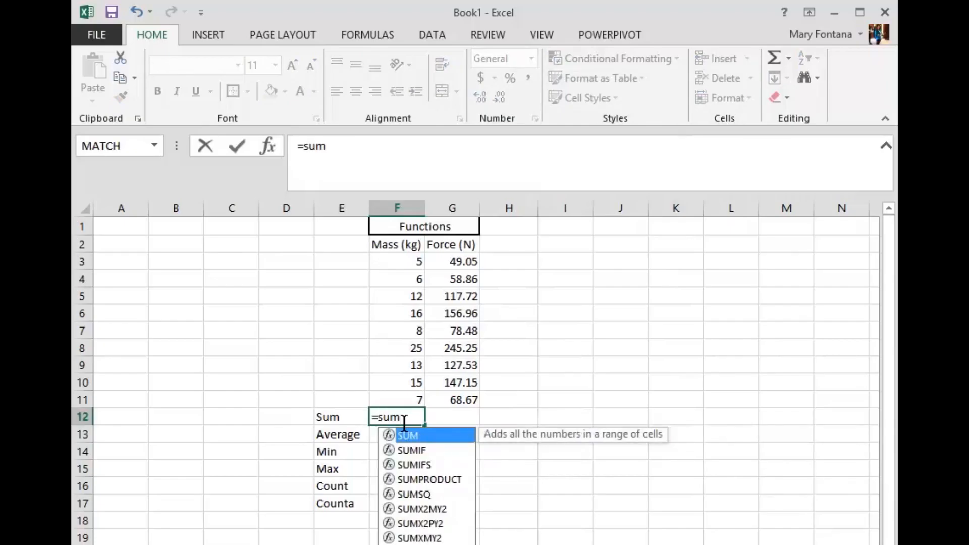
pyautogui.write('(')
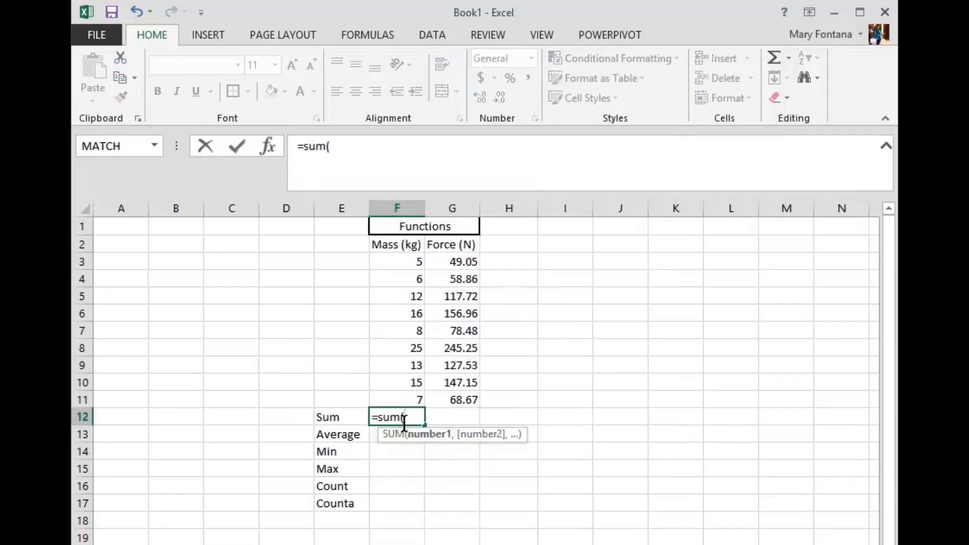
pyautogui.click(410, 267)
pyautogui.moveTo(410, 273); pyautogui.dragTo(417, 399)
pyautogui.press('Return')
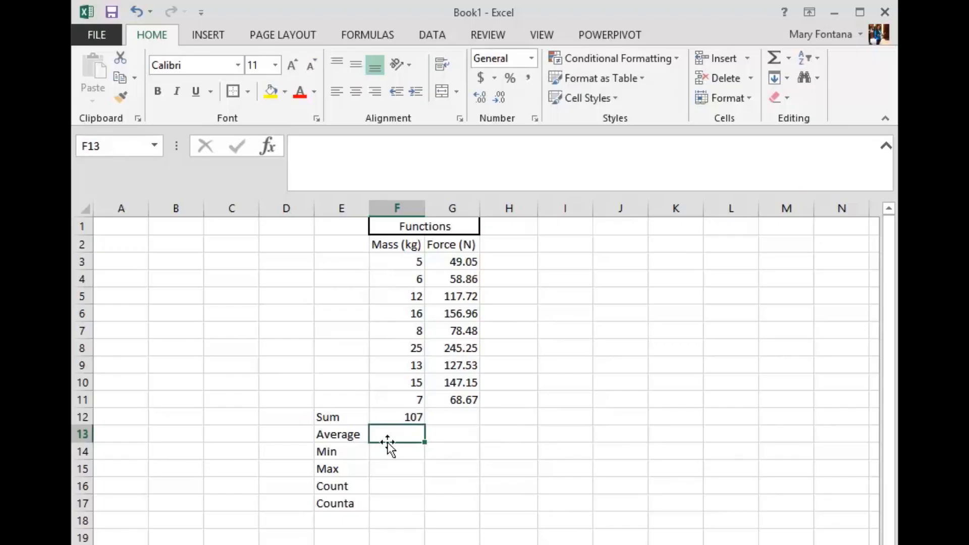
# Enter an AVERAGE formula for the masses in F3:F11 in cell F13
pyautogui.write('=average(')
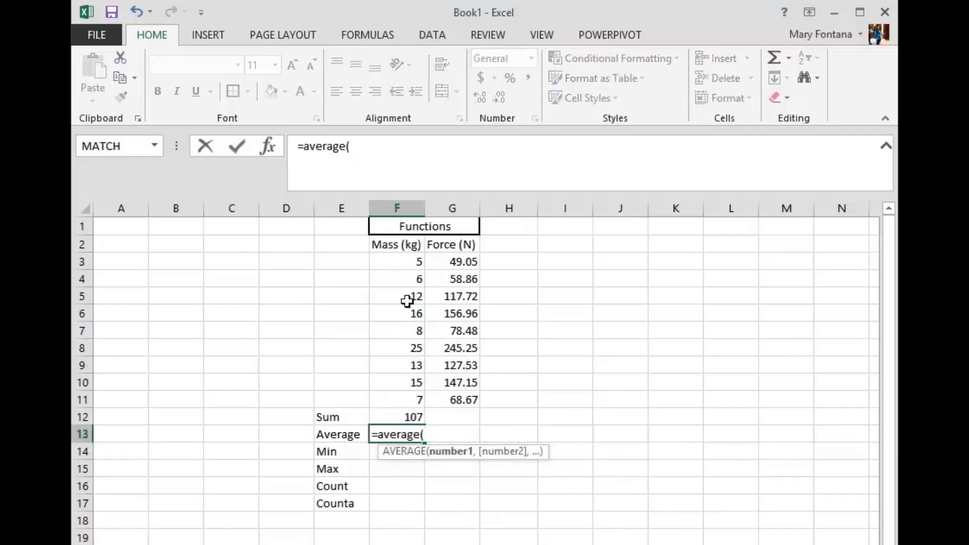
pyautogui.moveTo(416, 261); pyautogui.dragTo(399, 398)
pyautogui.write(')')
pyautogui.press('Return')
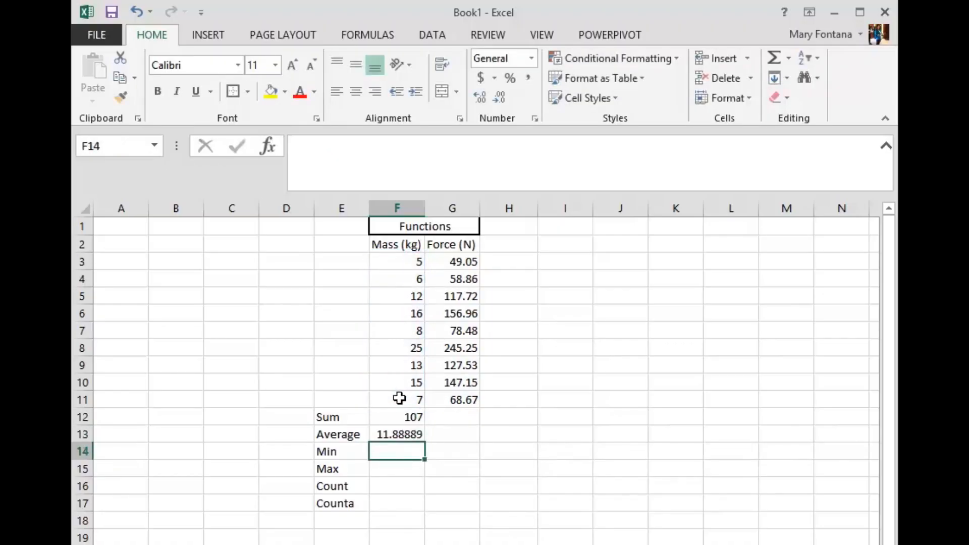
# Enter a MIN formula in F14 and a MAX formula in F15, both for the masses in F3:F11
pyautogui.write('=min')
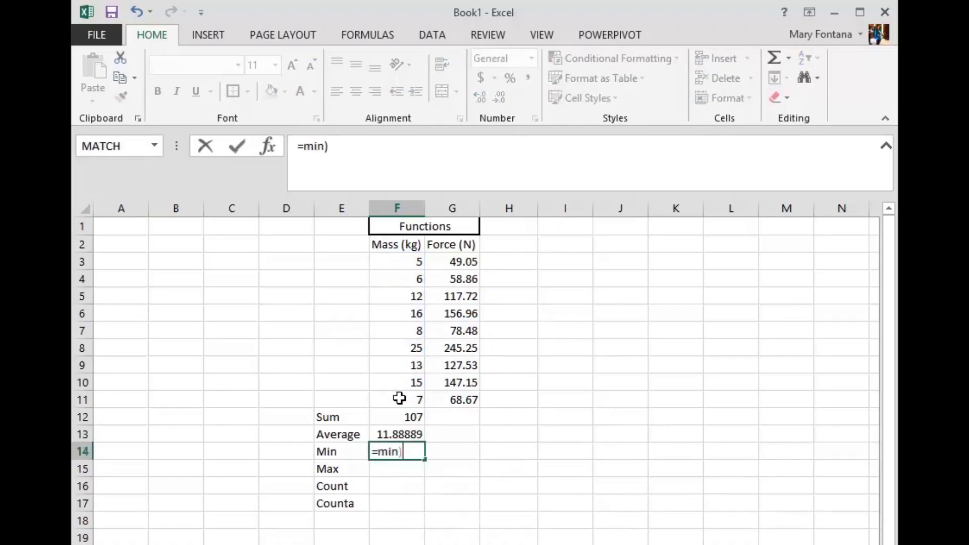
pyautogui.write('(')
pyautogui.moveTo(415, 262); pyautogui.dragTo(409, 395)
pyautogui.press('Return')
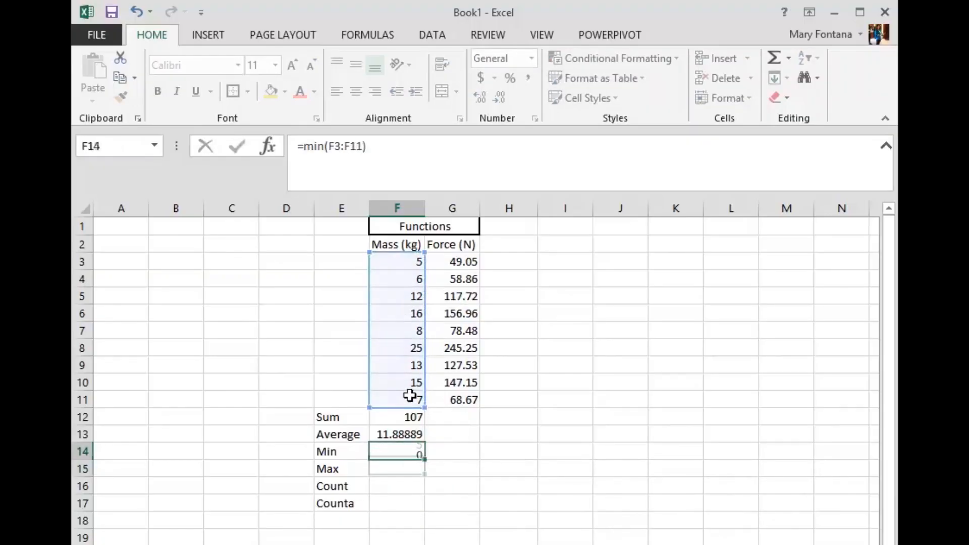
pyautogui.write('=ma')
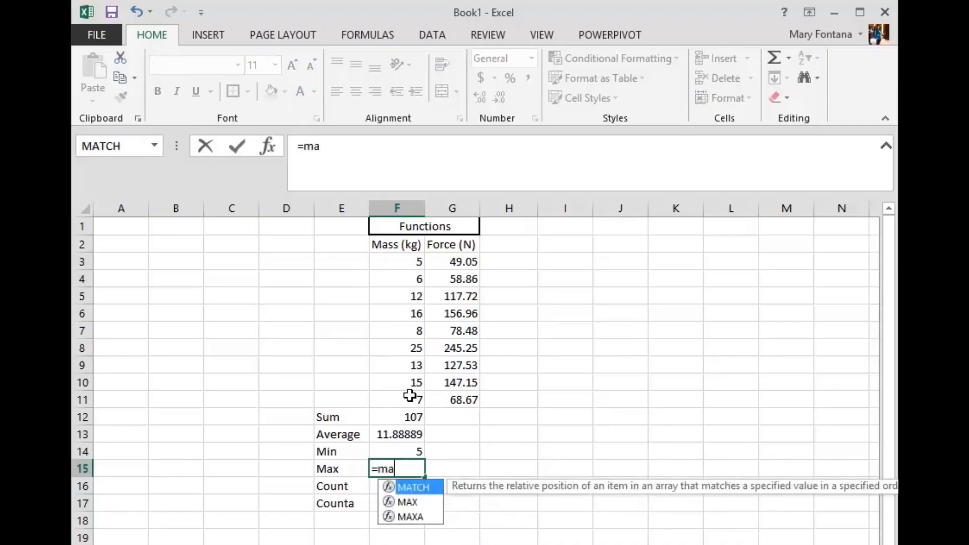
pyautogui.write('x(')
pyautogui.moveTo(411, 262); pyautogui.dragTo(394, 397)
pyautogui.press('Return')
# Enter a COUNT formula for the range F3:F11 in cell F16
pyautogui.write('=count(')
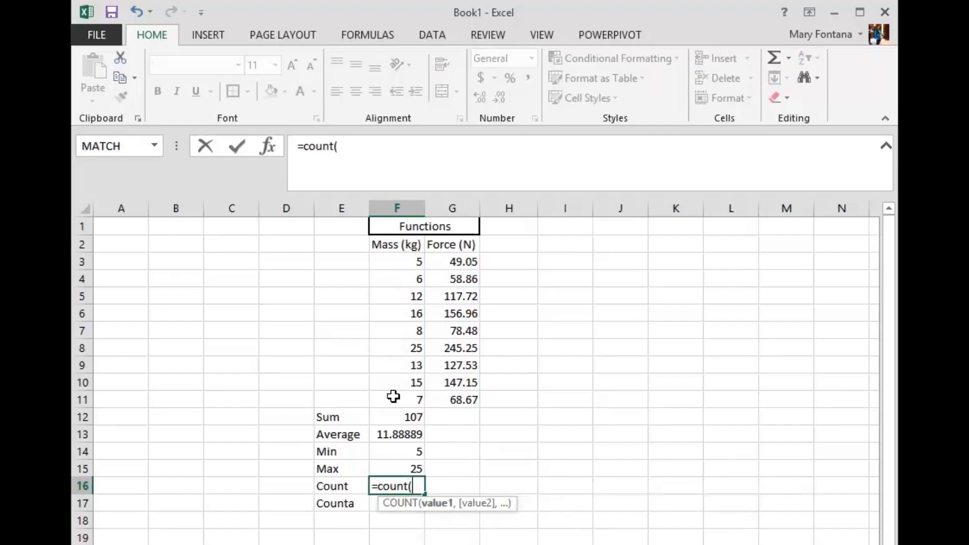
pyautogui.moveTo(395, 259); pyautogui.dragTo(396, 399)
pyautogui.write(')')
pyautogui.press('Return')
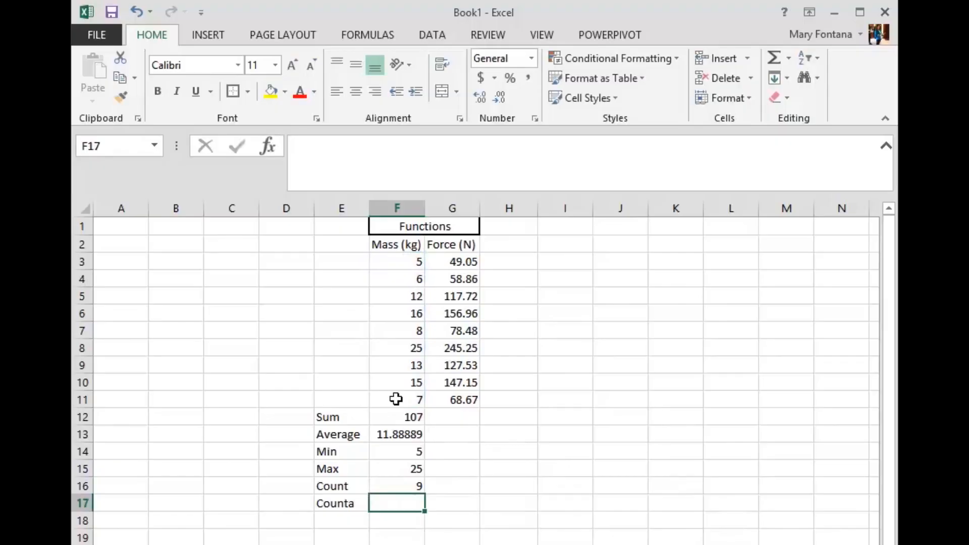
# Enter a COUNTA formula for the range F3:F11 in cell F17
pyautogui.write('c')
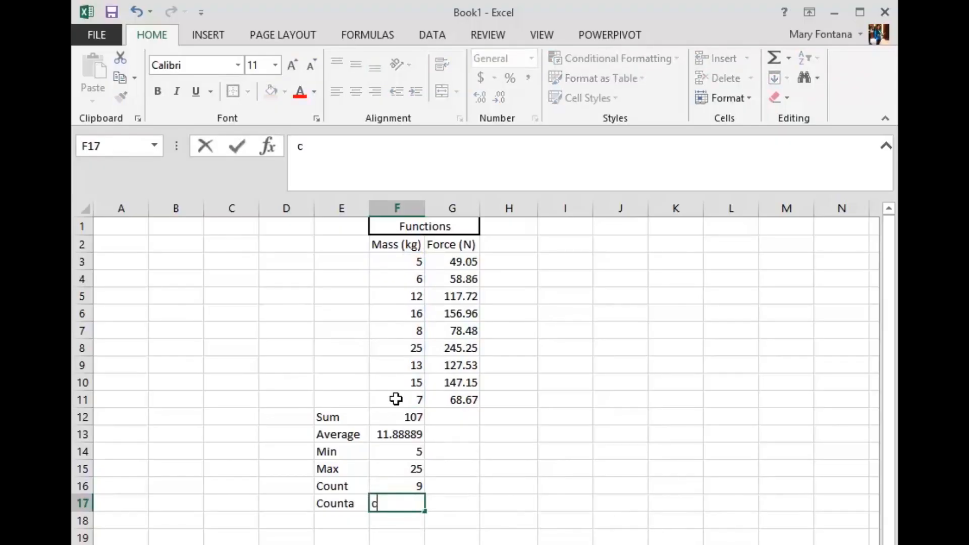
pyautogui.press('BackSpace')
pyautogui.write('=')
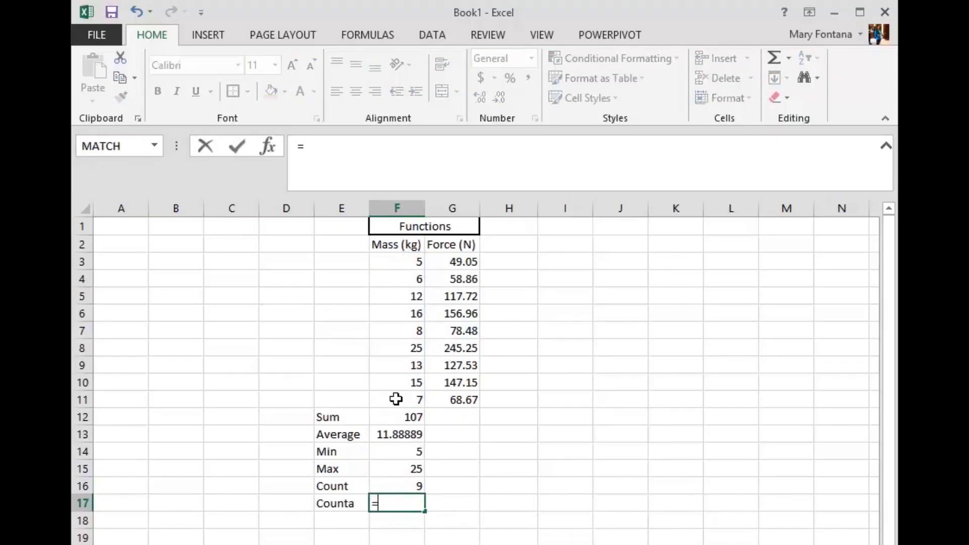
pyautogui.write('counta(')
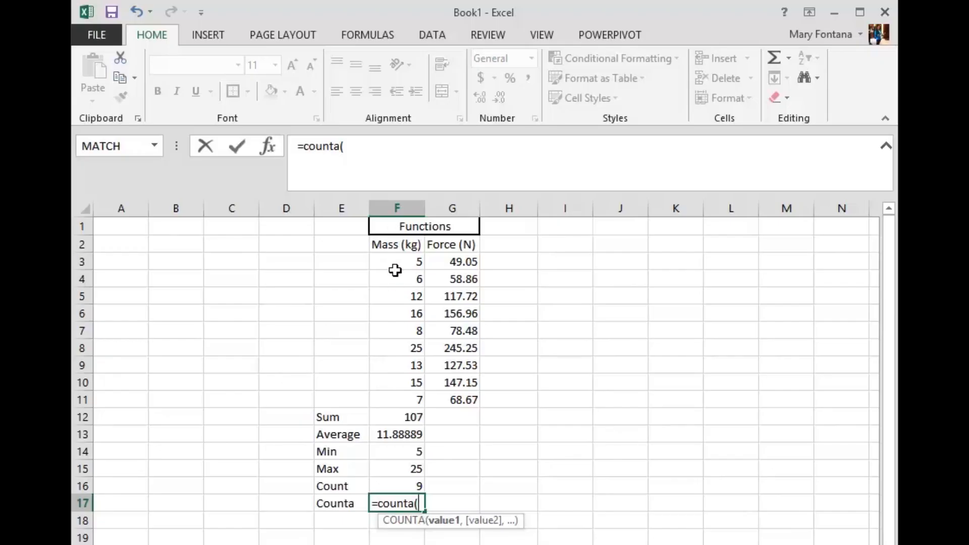
pyautogui.moveTo(394, 263); pyautogui.dragTo(399, 392)
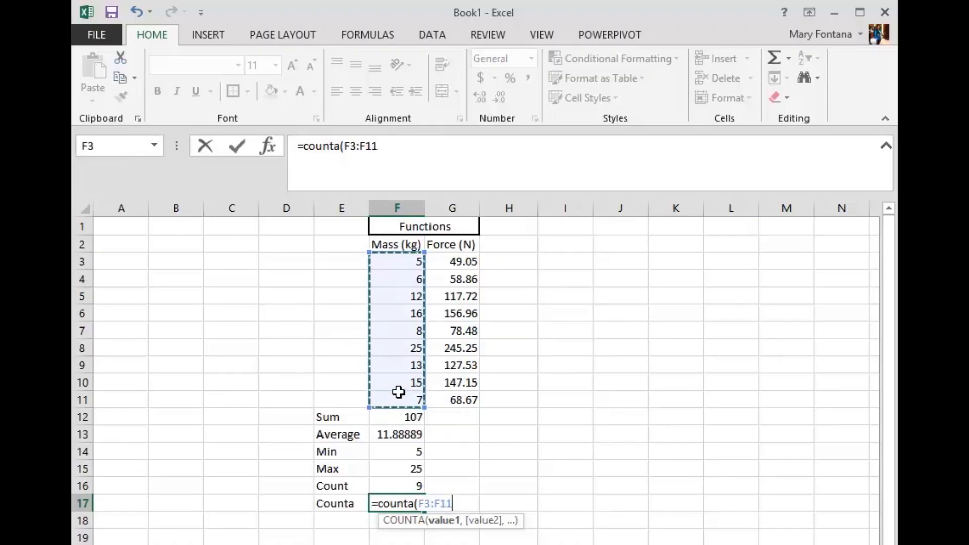
pyautogui.write(')')
pyautogui.press('Return')
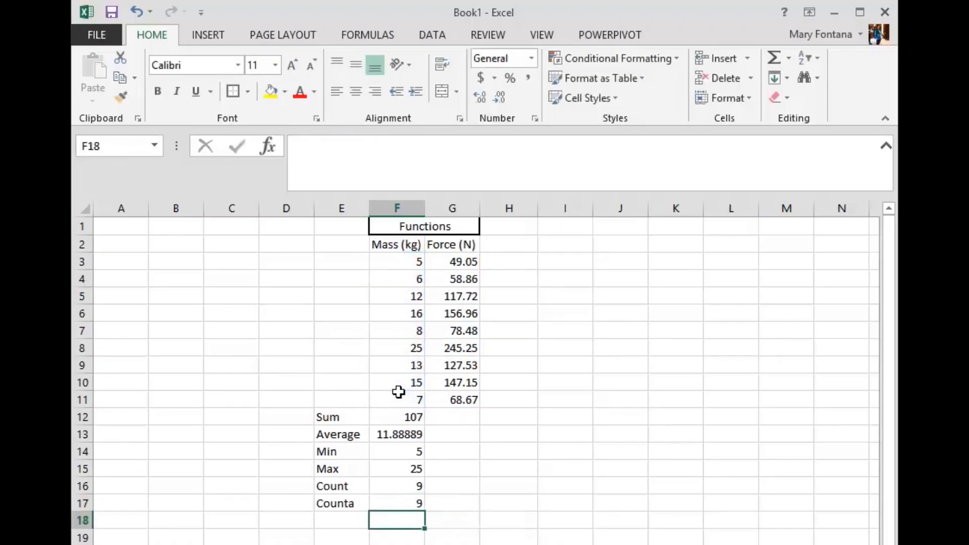
# Change the range of the COUNTA formula in F17 to F1:F11 so it includes the headers
pyautogui.click(397, 500)
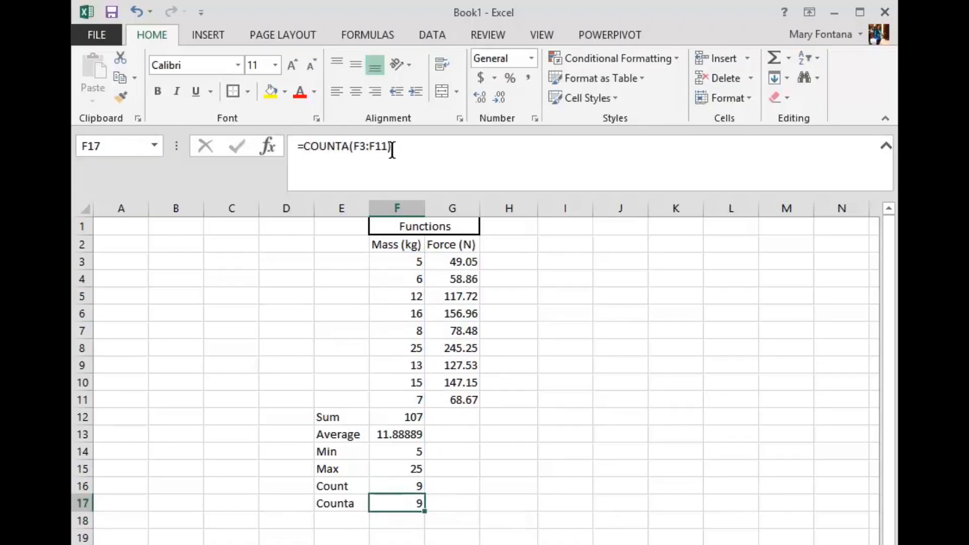
pyautogui.click(363, 148)
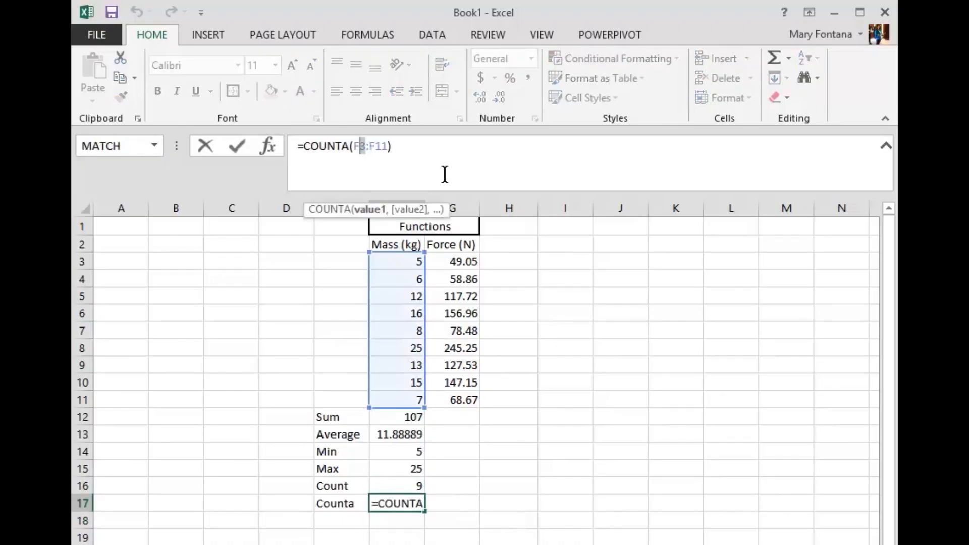
pyautogui.write('1')
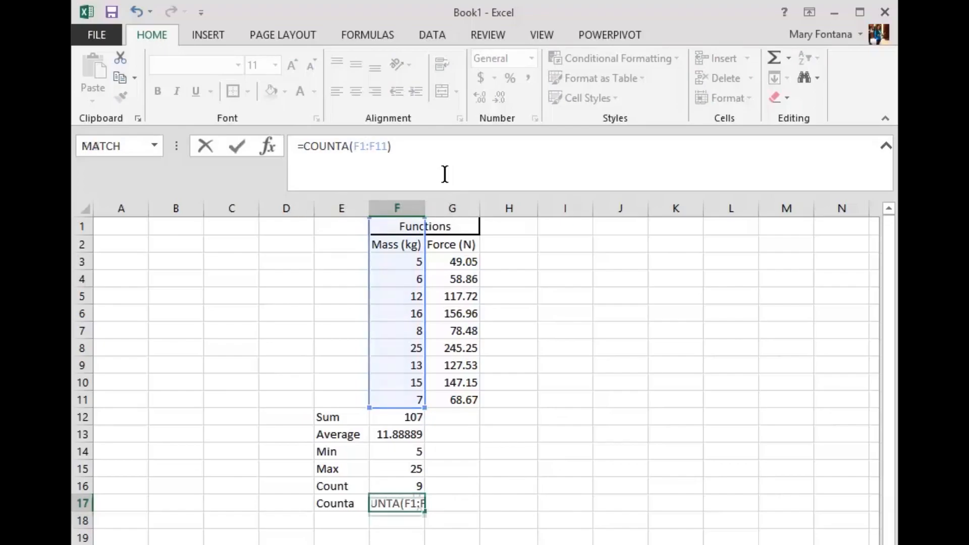
pyautogui.press('Return')
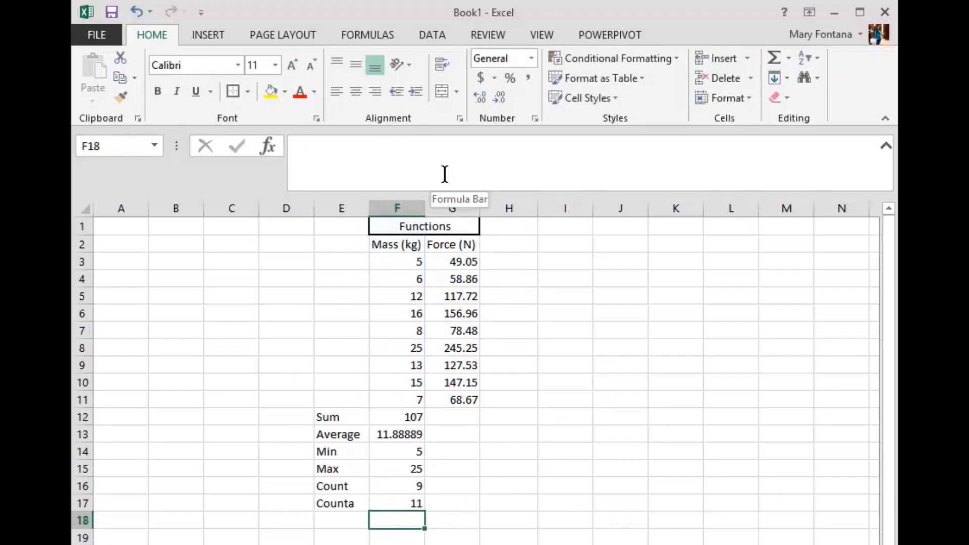
# Change the range of the COUNT formula in F16 to F1:F11
pyautogui.click(395, 485)
pyautogui.click(357, 146)
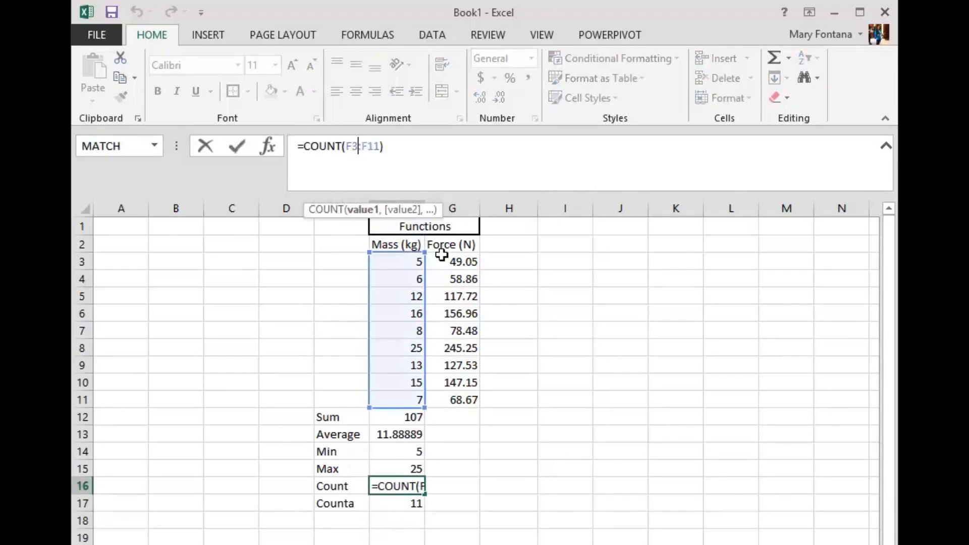
pyautogui.press('BackSpace')
pyautogui.write('1')
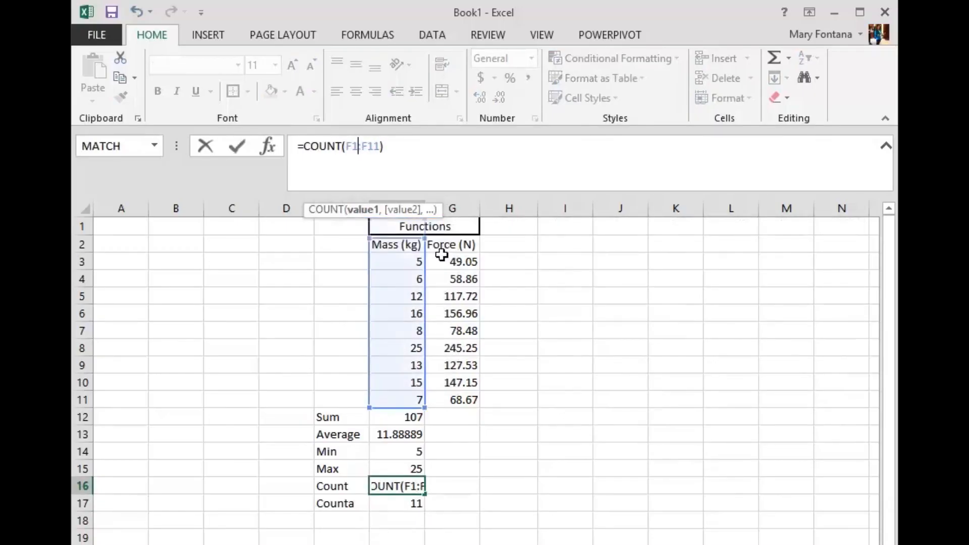
pyautogui.press('Return')
# Fill the SUM formula from F12 across into G12 to total the Force column
pyautogui.click(411, 433)
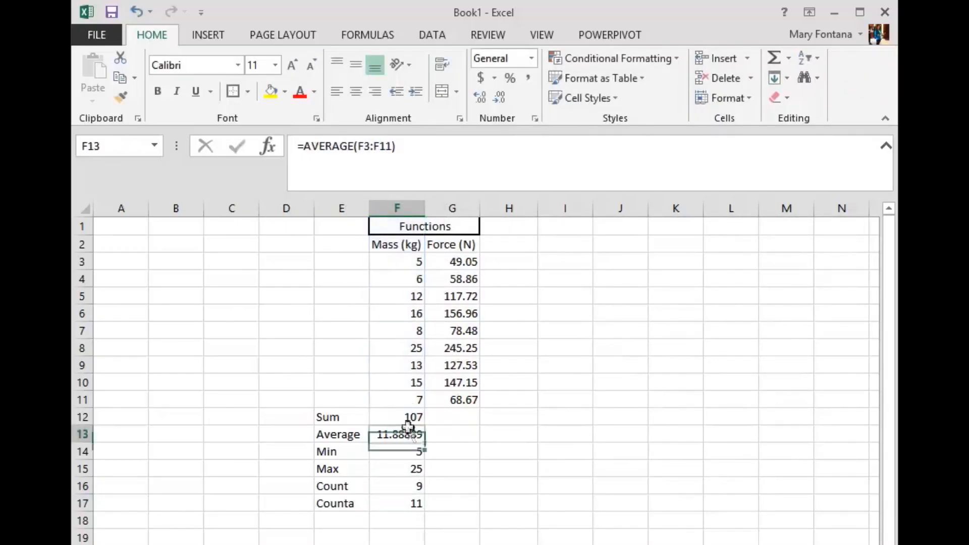
pyautogui.click(415, 417)
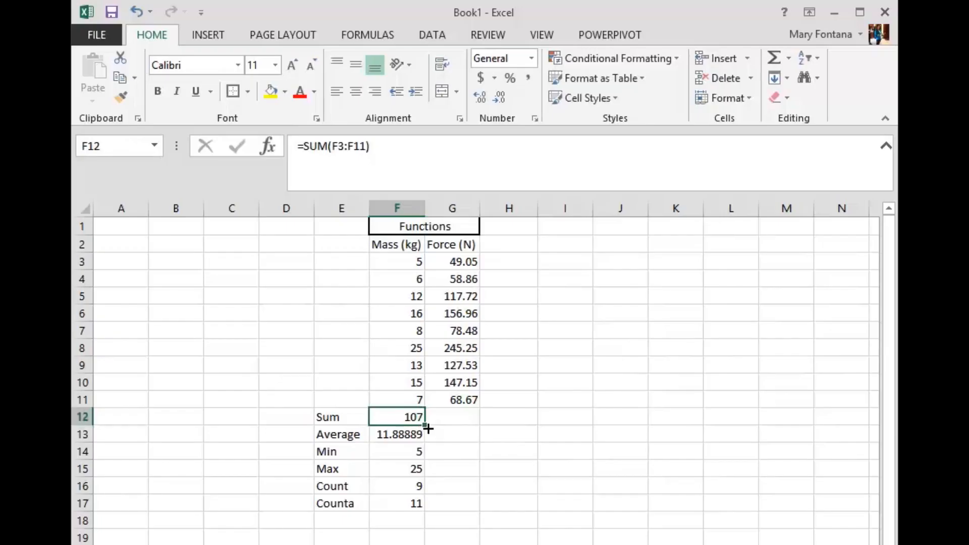
pyautogui.moveTo(424, 425); pyautogui.dragTo(478, 422)
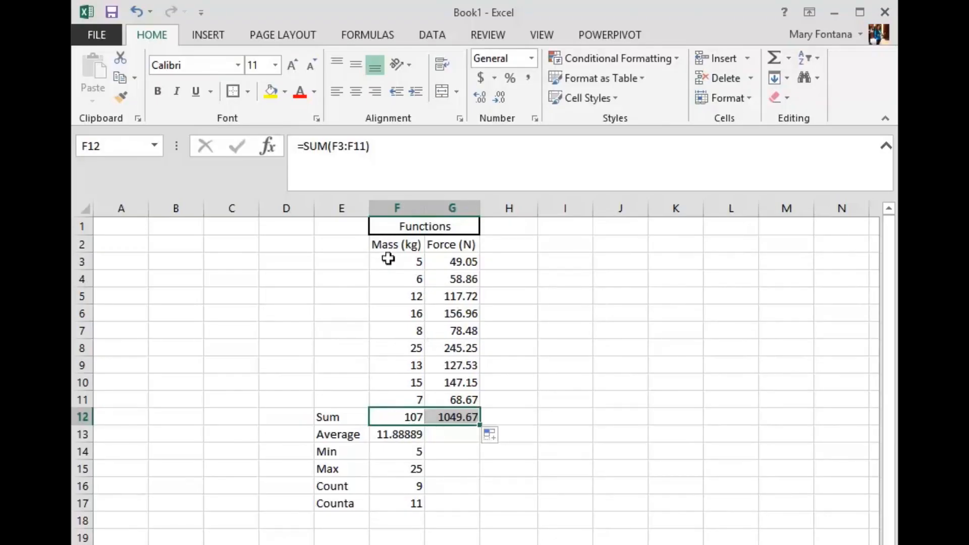
# Fill the Average through Counta formulas from F13:F17 across into G13:G17 and check the references of the filled formulas
pyautogui.moveTo(416, 437); pyautogui.dragTo(463, 501)
pyautogui.click(465, 434)
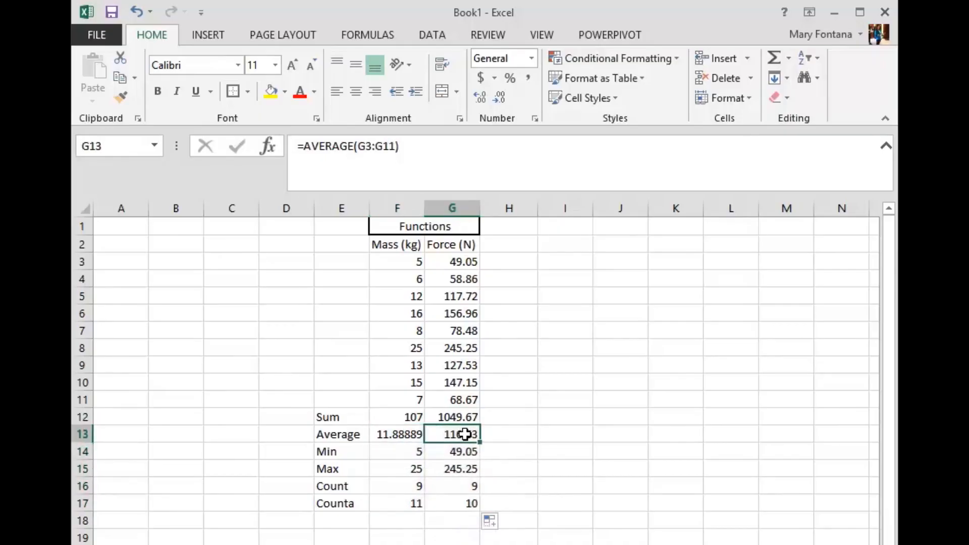
pyautogui.press('Down')
pyautogui.press('Down')
pyautogui.press('Down')
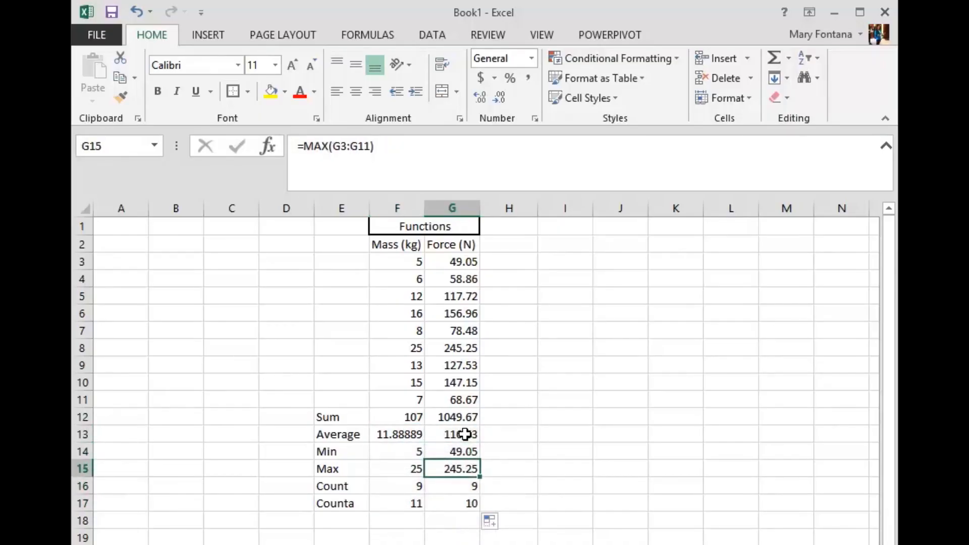
pyautogui.press('Down')
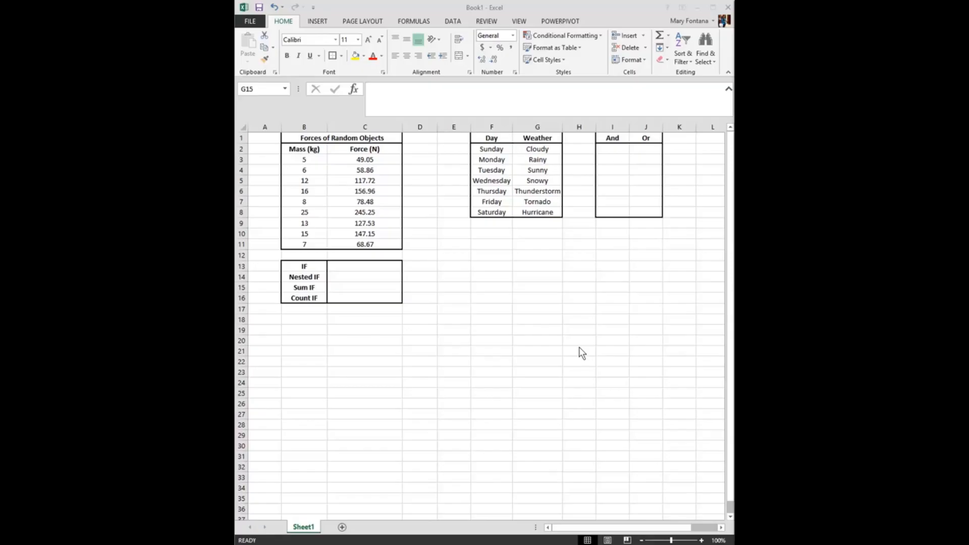
# Start an IF formula in C13 that tests whether the force in C3 is greater than 30
pyautogui.click(369, 268)
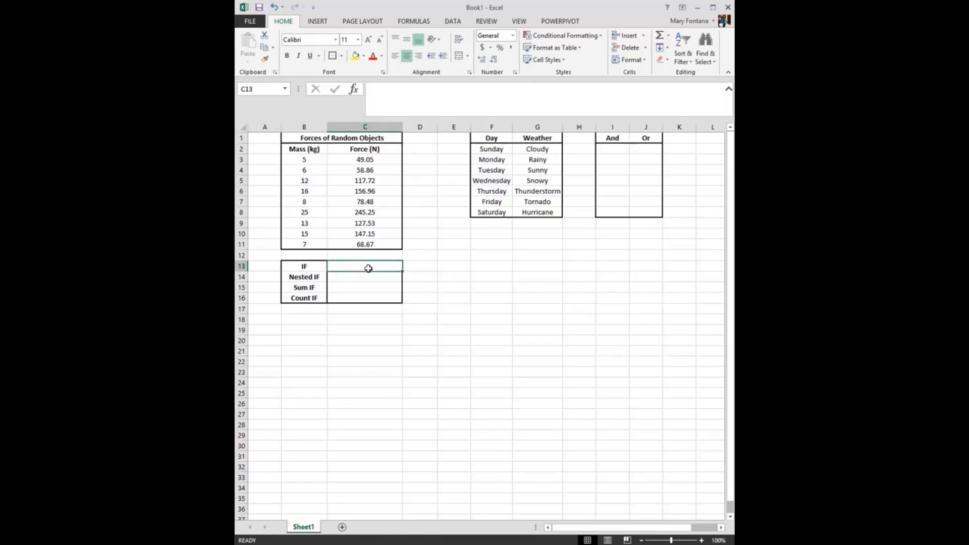
pyautogui.write('=if(')
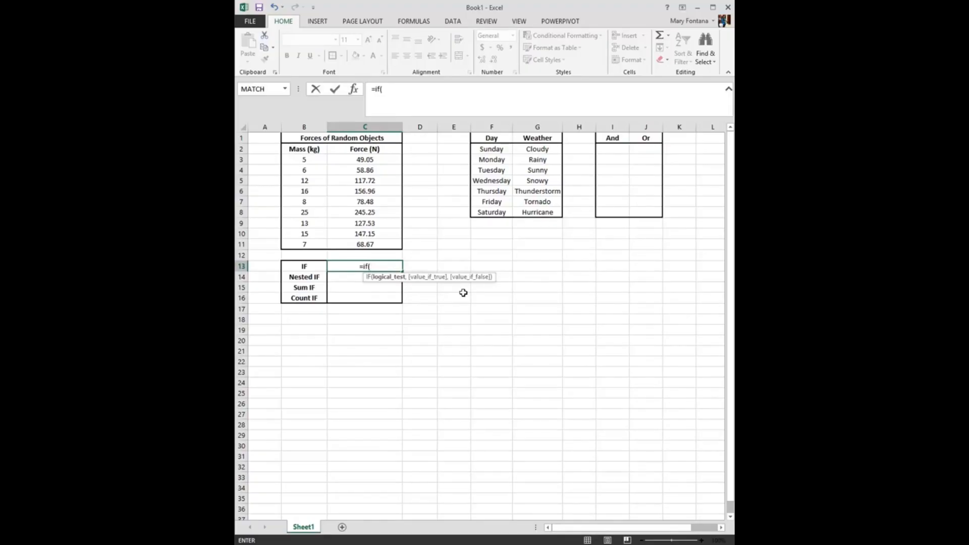
pyautogui.click(362, 159)
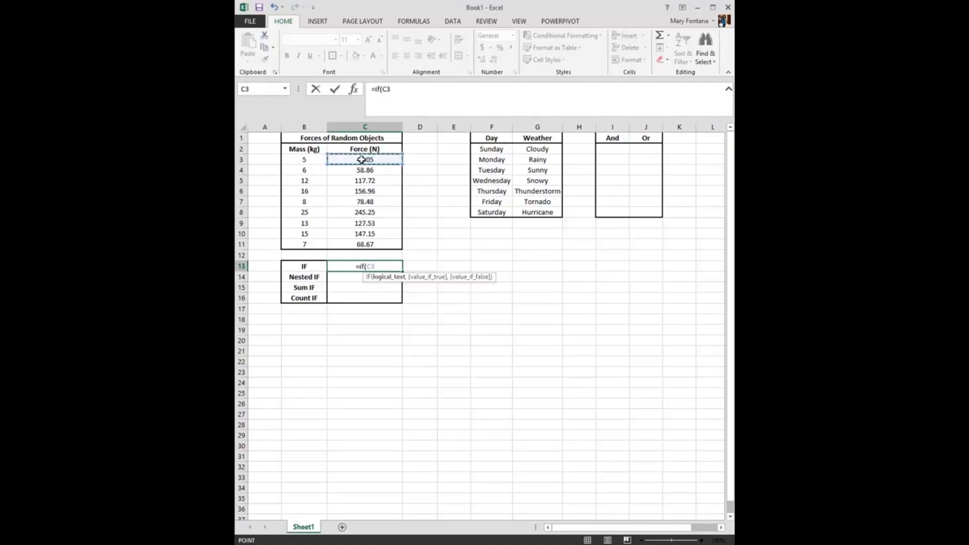
pyautogui.write('>')
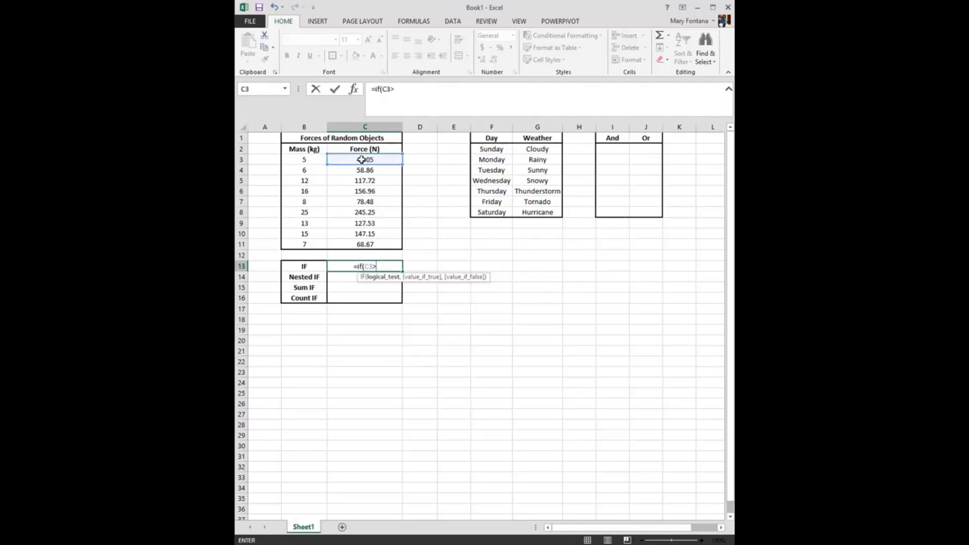
pyautogui.write('30,')
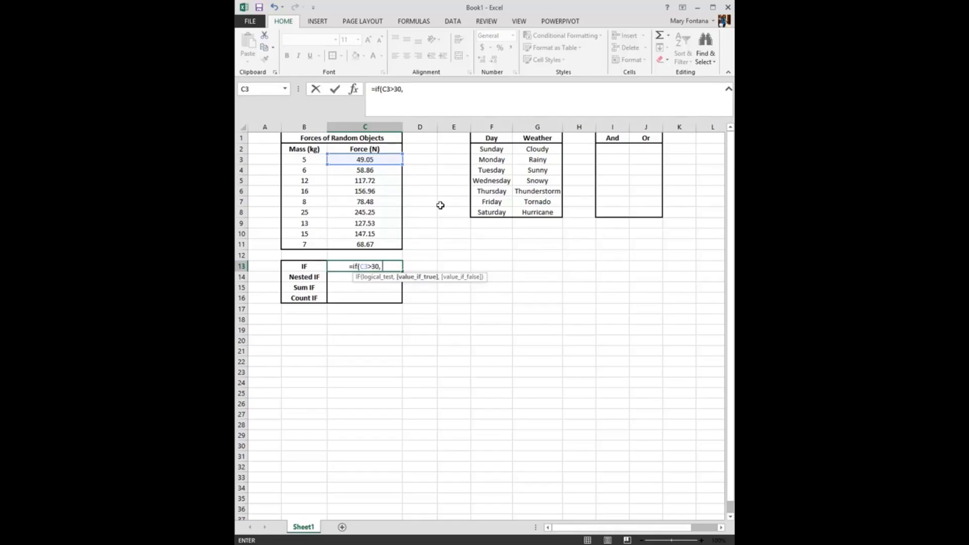
# Complete the IF formula in C13 so it returns "Heavy" when true and "Light" when false
pyautogui.click(396, 267)
pyautogui.write('"H')
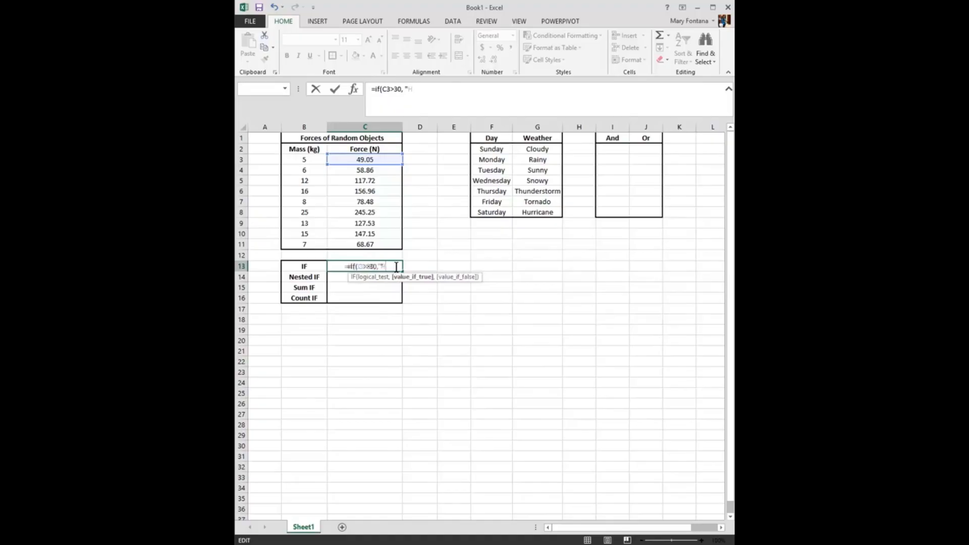
pyautogui.write('eavy"')
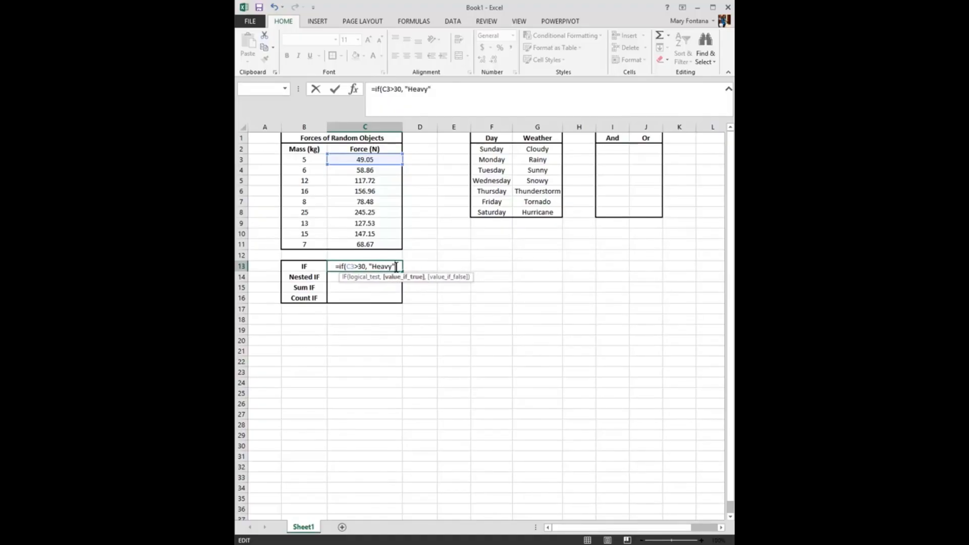
pyautogui.write(',')
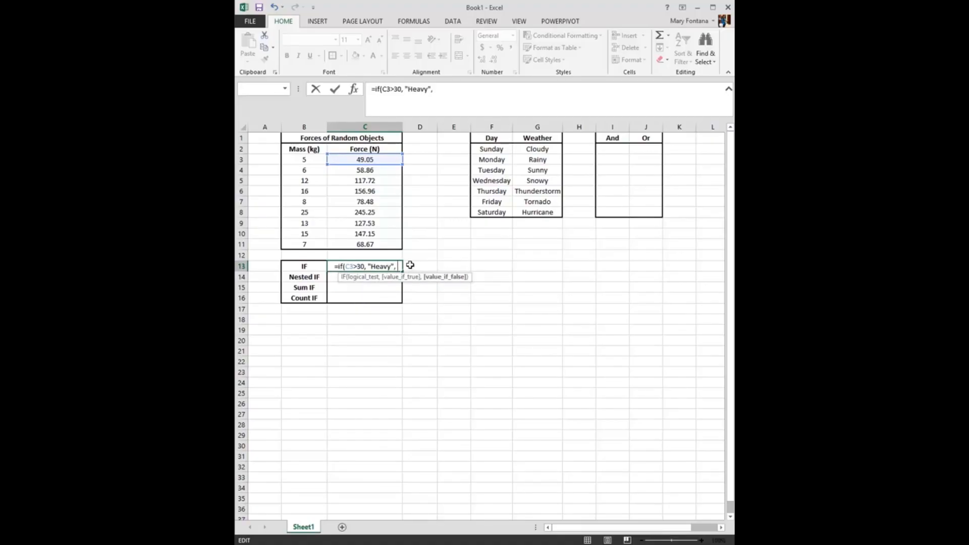
pyautogui.write(' "')
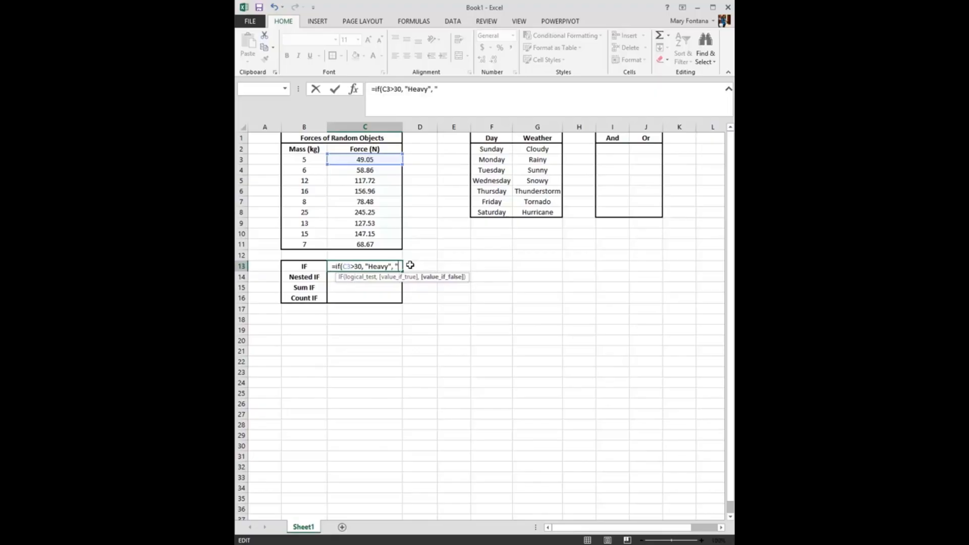
pyautogui.write('Light")')
pyautogui.press('Return')
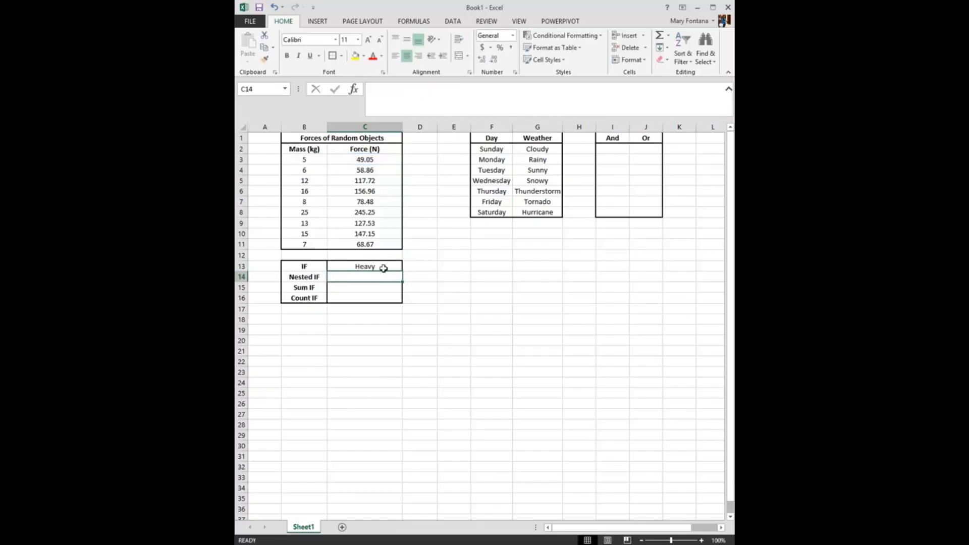
# Change the threshold in the IF formula of C13 to 50
pyautogui.click(383, 267)
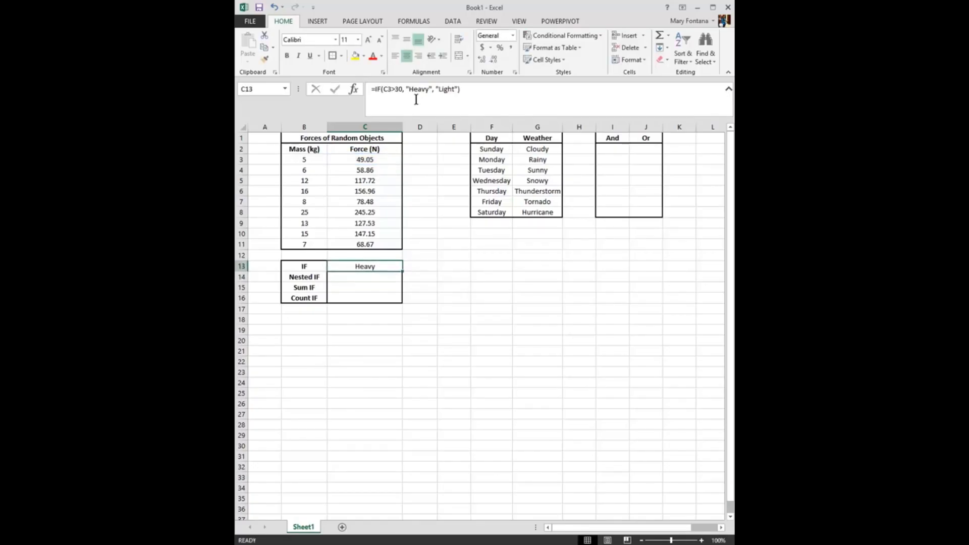
pyautogui.click(402, 91)
pyautogui.press('BackSpace')
pyautogui.press('BackSpace')
pyautogui.write('50')
pyautogui.press('Return')
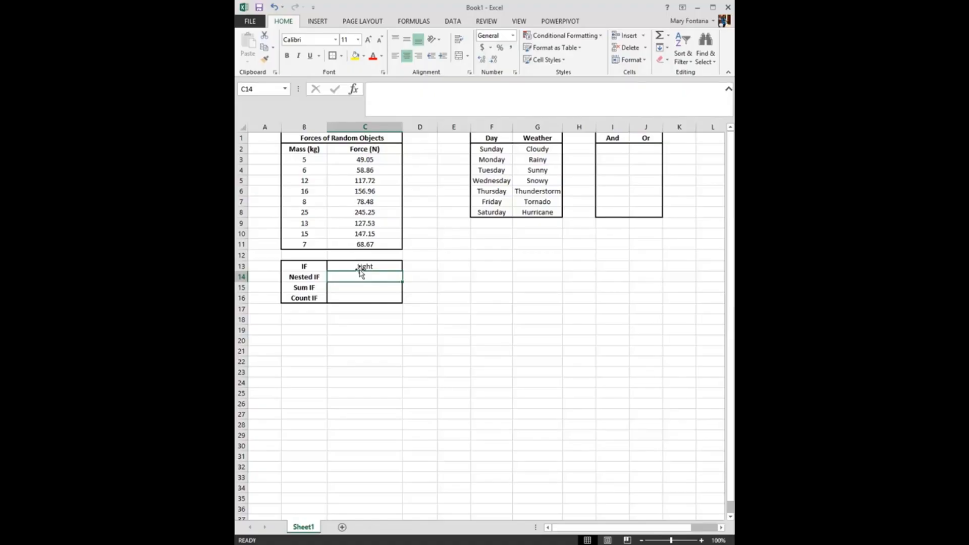
# Start a nested IF formula in C14 that returns "Light" when C4 is less than 50
pyautogui.write('=If')
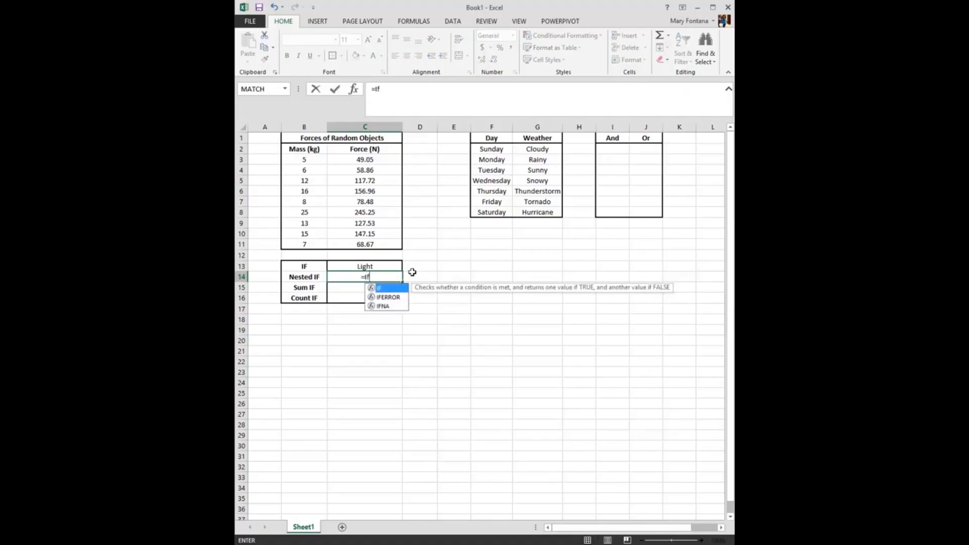
pyautogui.write('(')
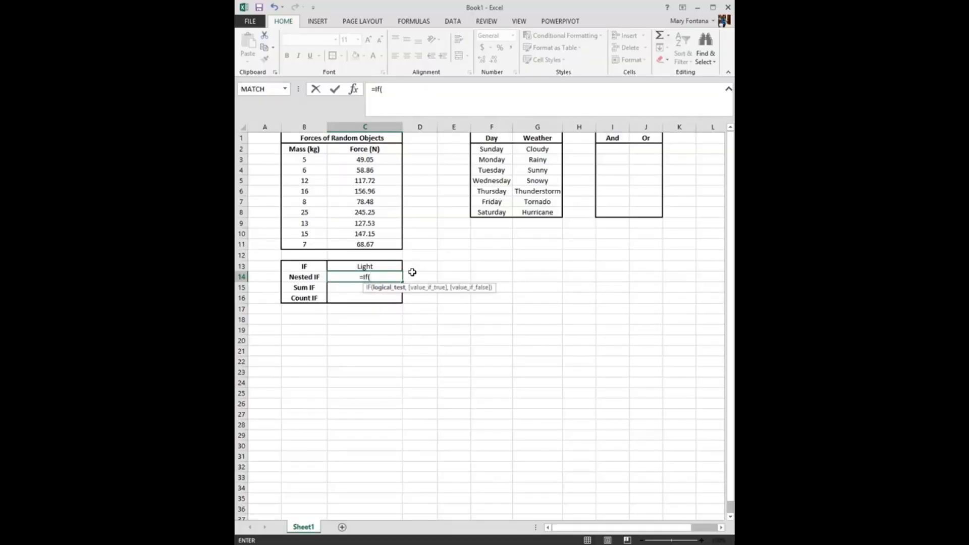
pyautogui.click(396, 172)
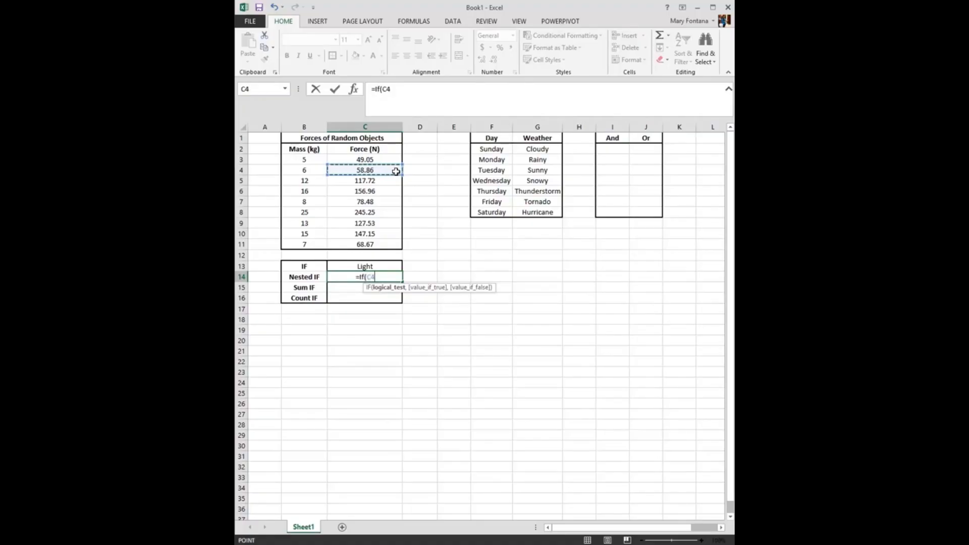
pyautogui.write('>')
pyautogui.press('BackSpace')
pyautogui.write('<')
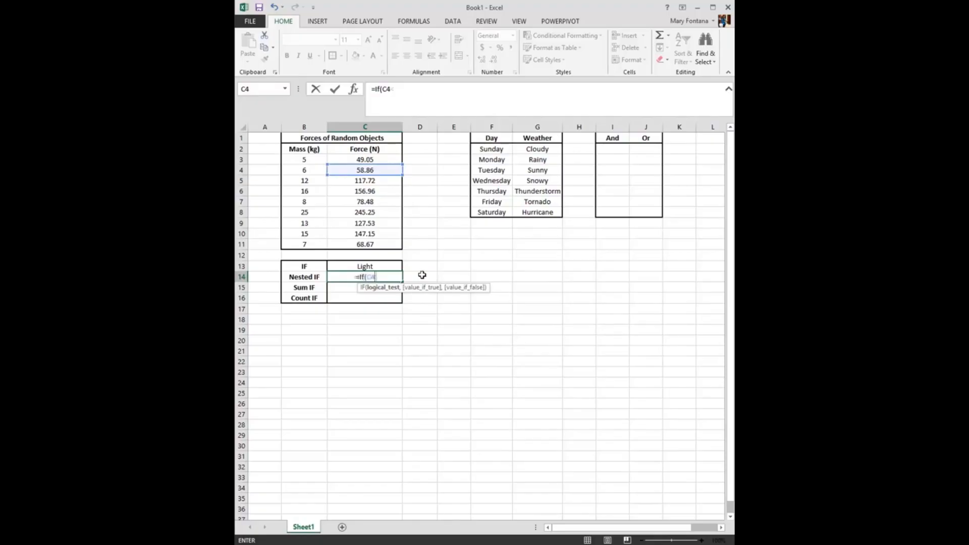
pyautogui.write('50')
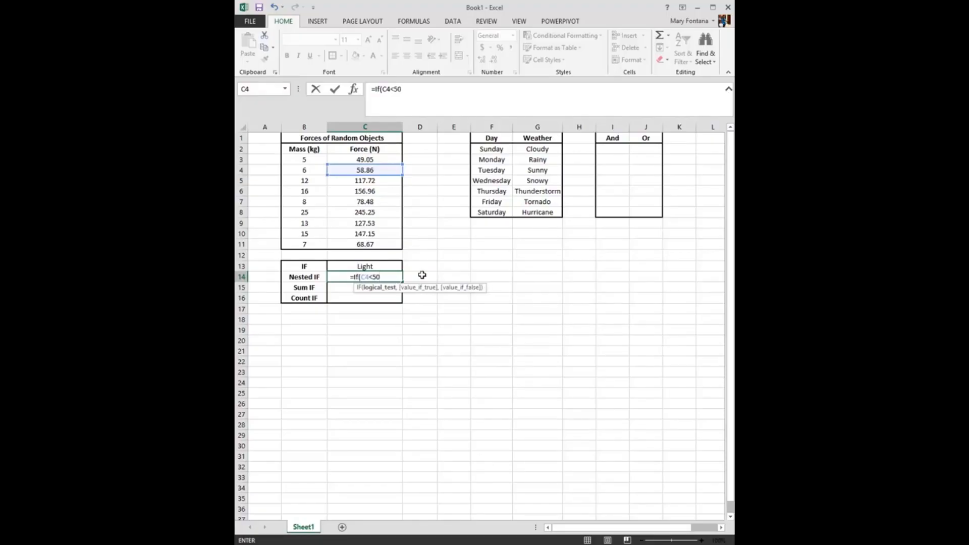
pyautogui.write(', "Lig')
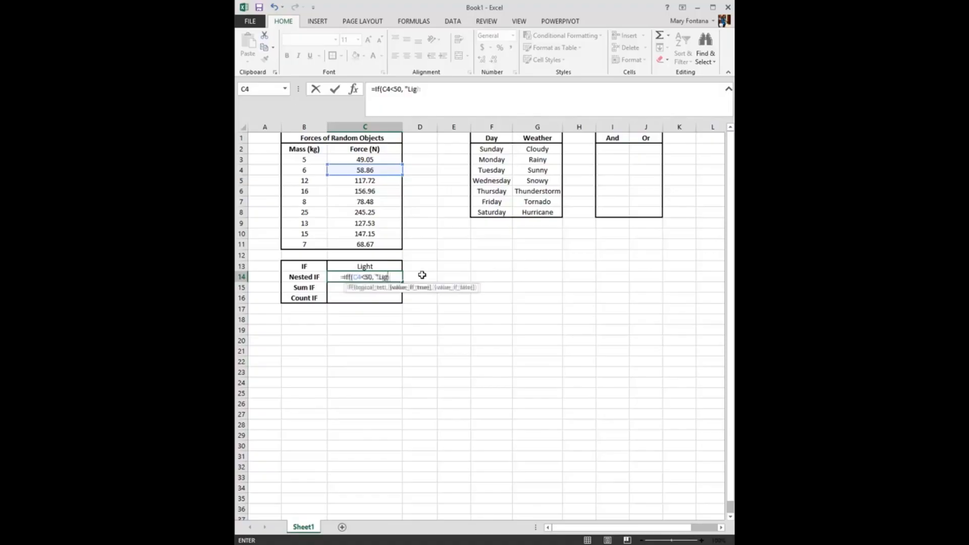
pyautogui.write('ht",')
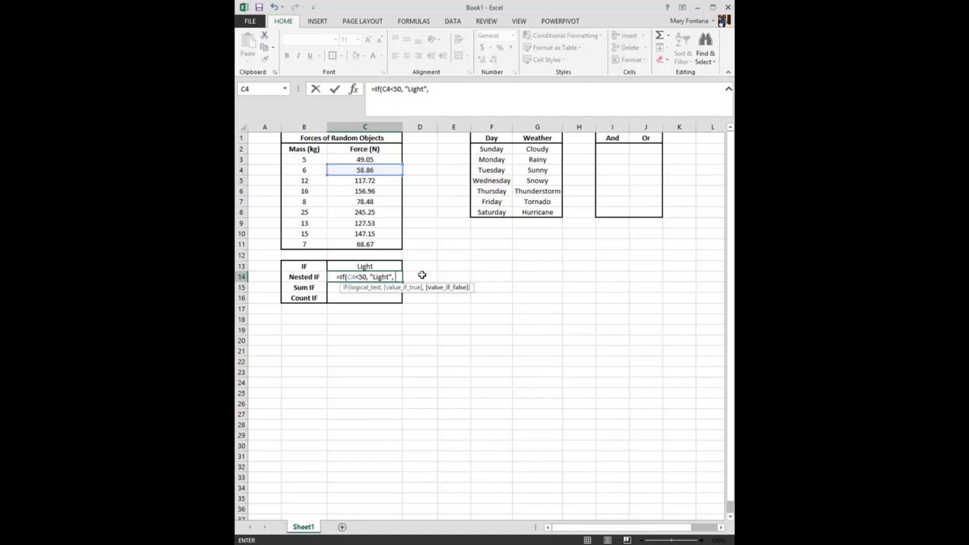
# Complete the C14 formula with an inner IF returning "REALLY HEAVY" when C4>80 and "Heavy" otherwise
pyautogui.write('if')
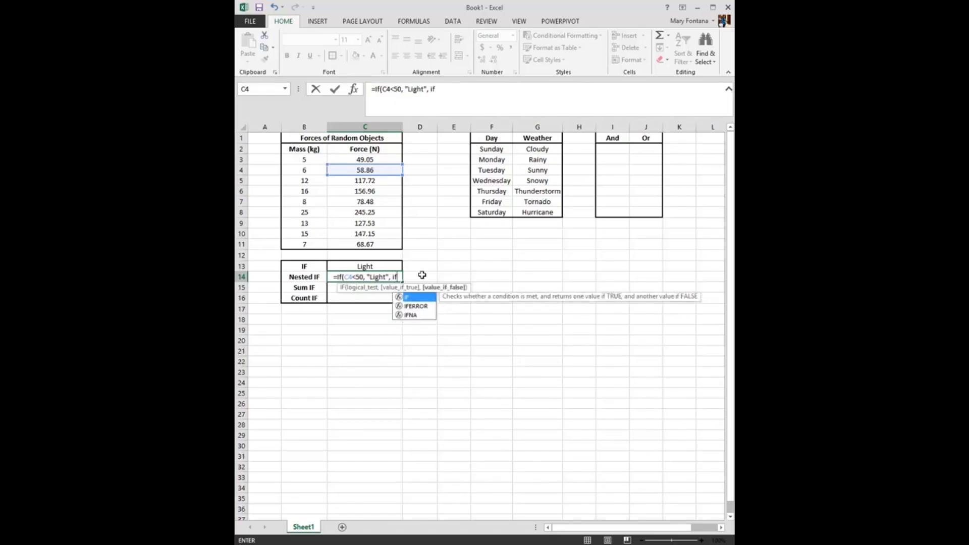
pyautogui.write('(')
pyautogui.click(369, 170)
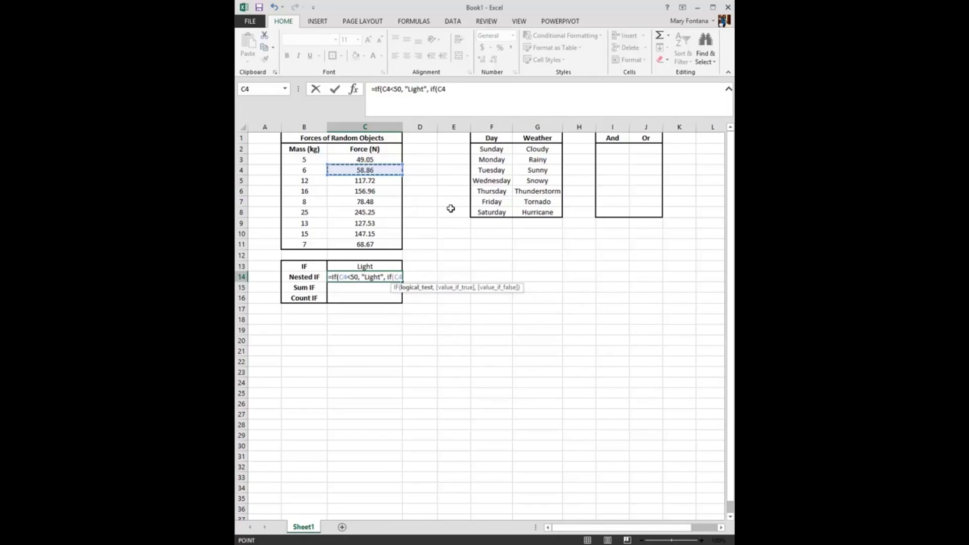
pyautogui.write('>')
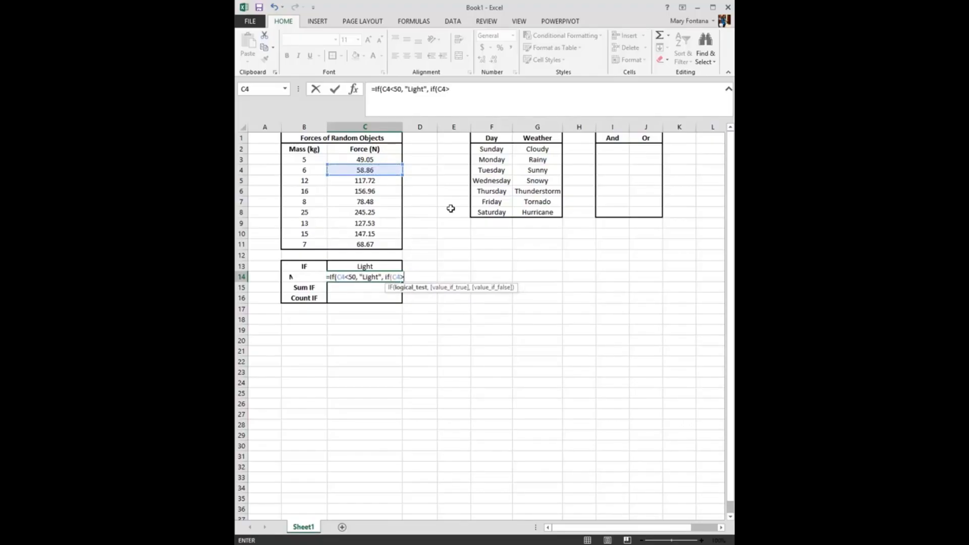
pyautogui.write('80, "')
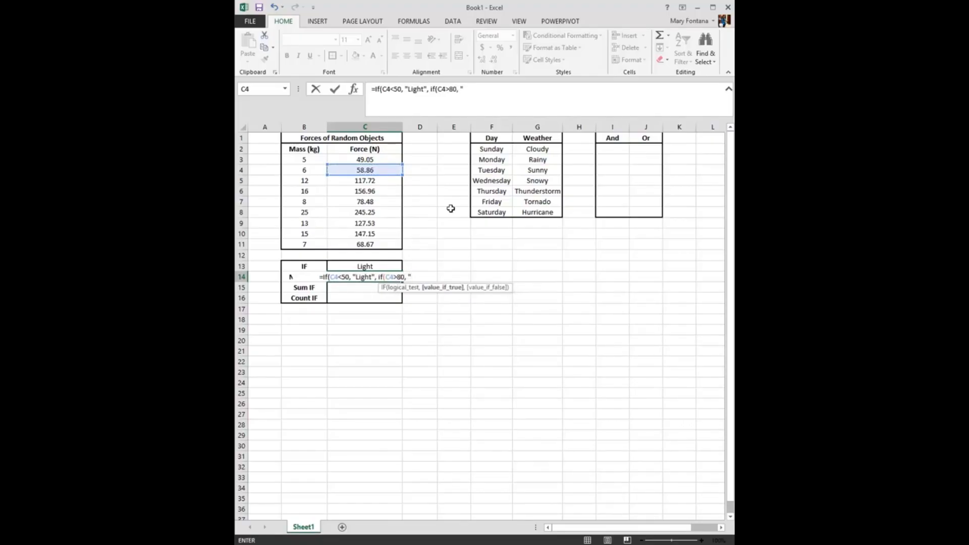
pyautogui.write('R')
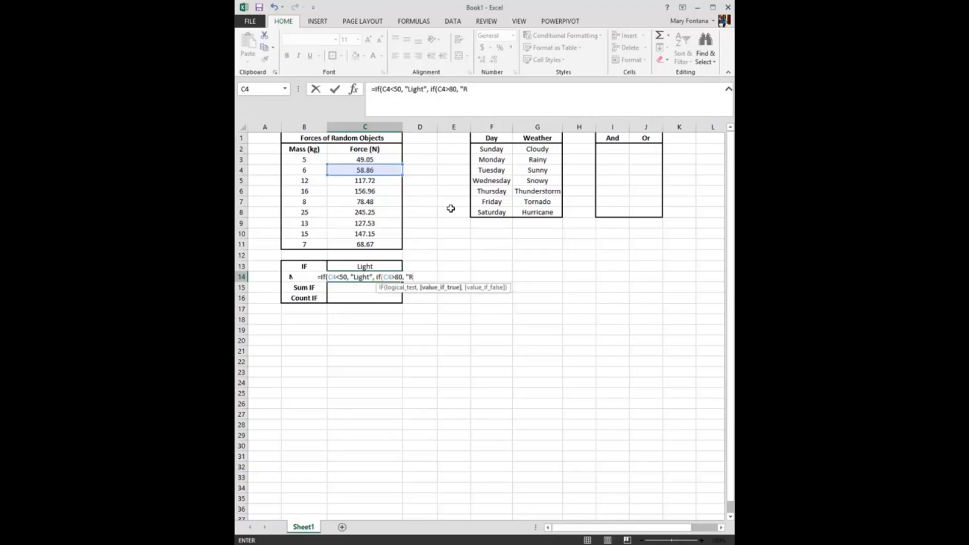
pyautogui.write('EALLY HEAVY", "Heavy")')
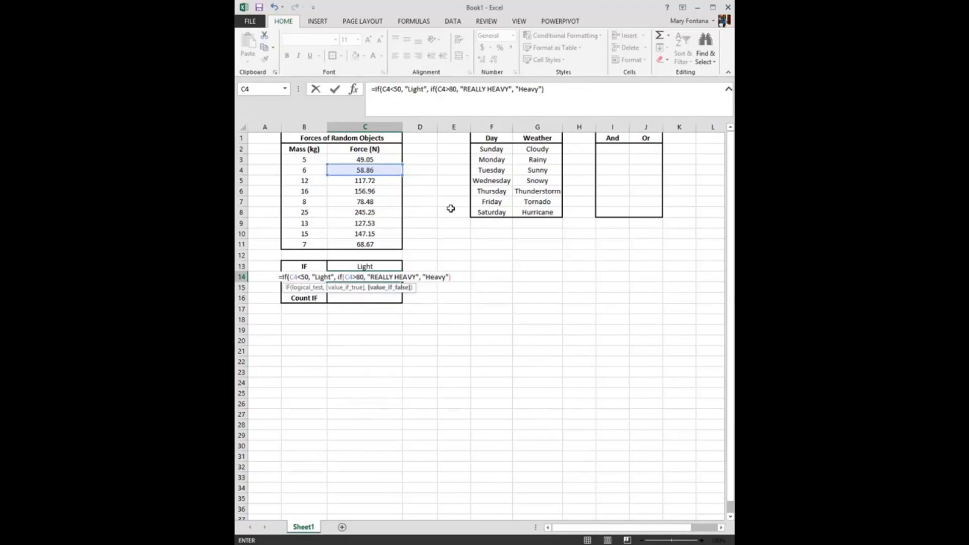
pyautogui.write(')')
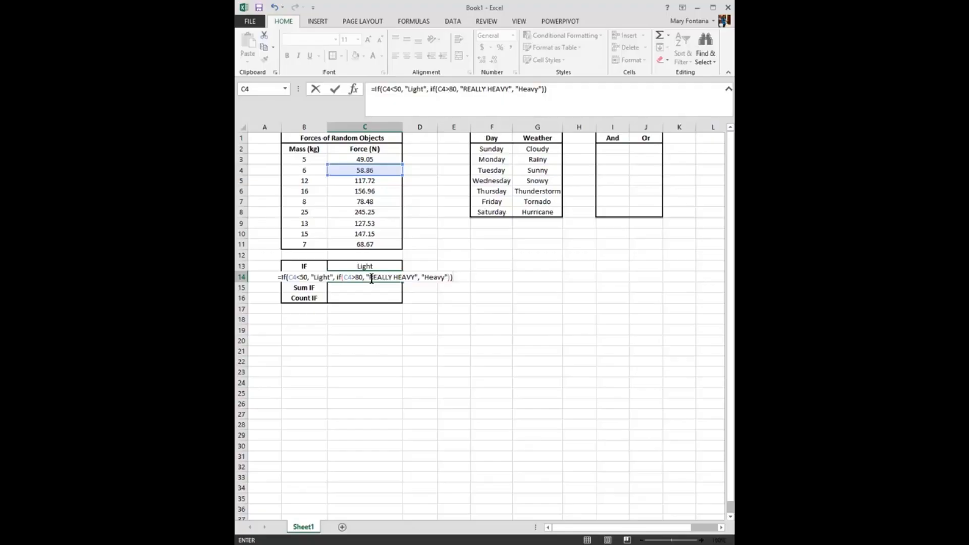
pyautogui.press('Return')
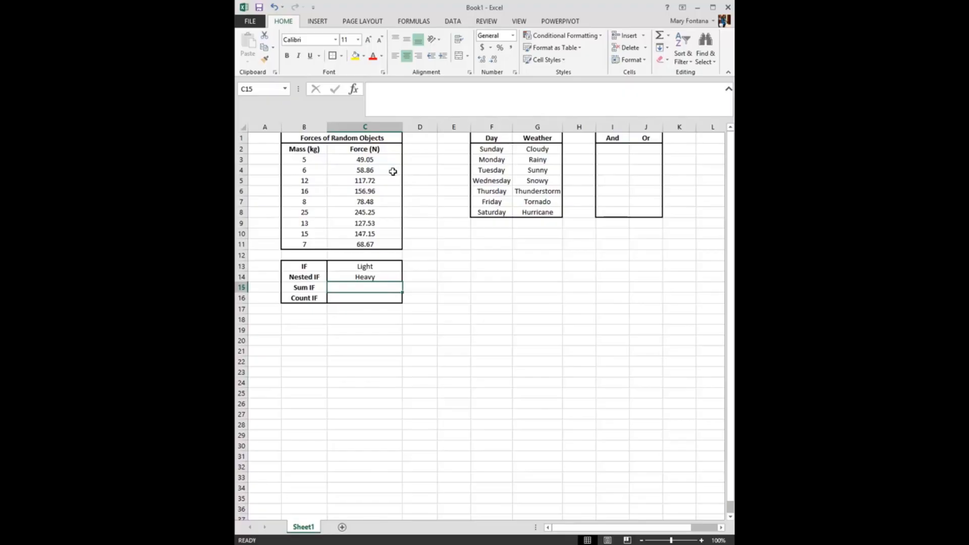
# Enter a SUMIF formula in C15 that adds the forces in C3:C11 whose masses in B3:B11 meet the criterion ">11"
pyautogui.write('=sum')
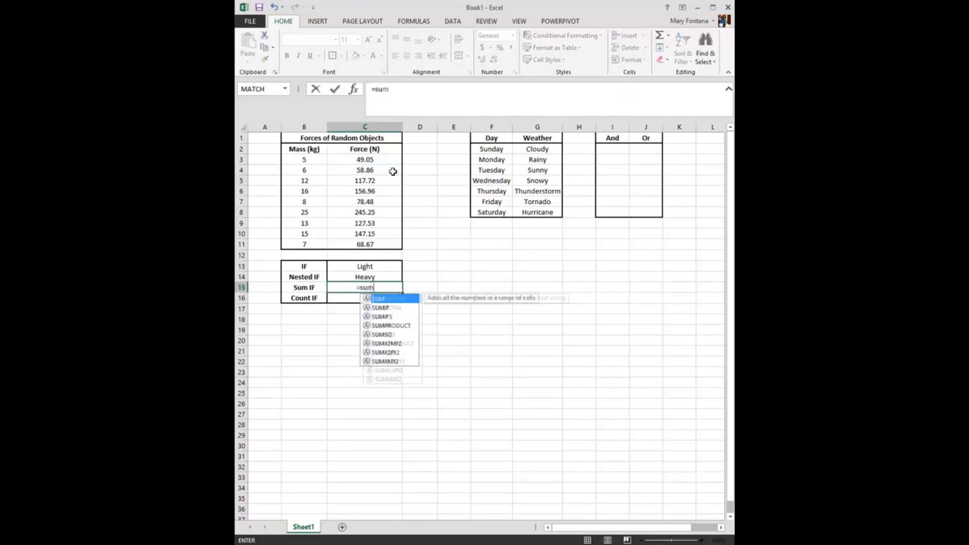
pyautogui.write('(')
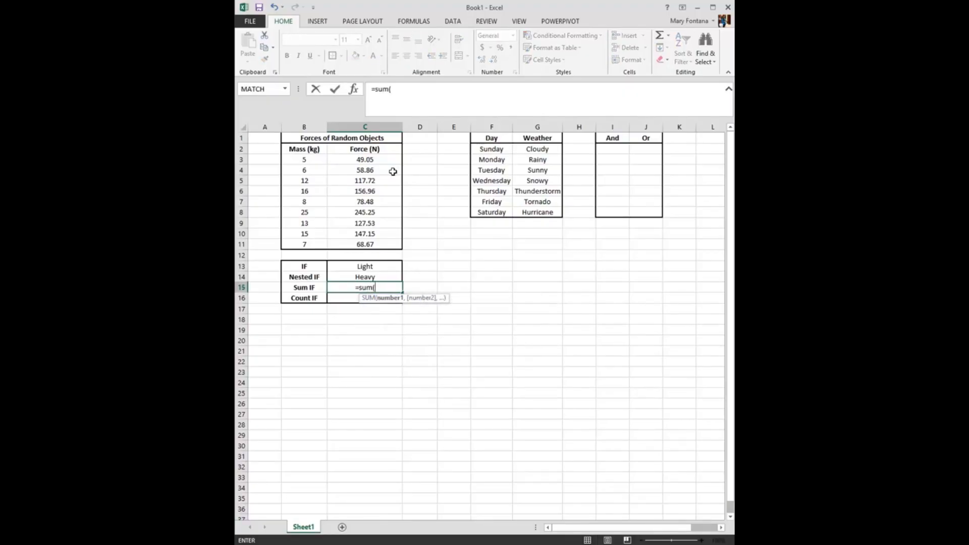
pyautogui.press('BackSpace')
pyautogui.write('if(')
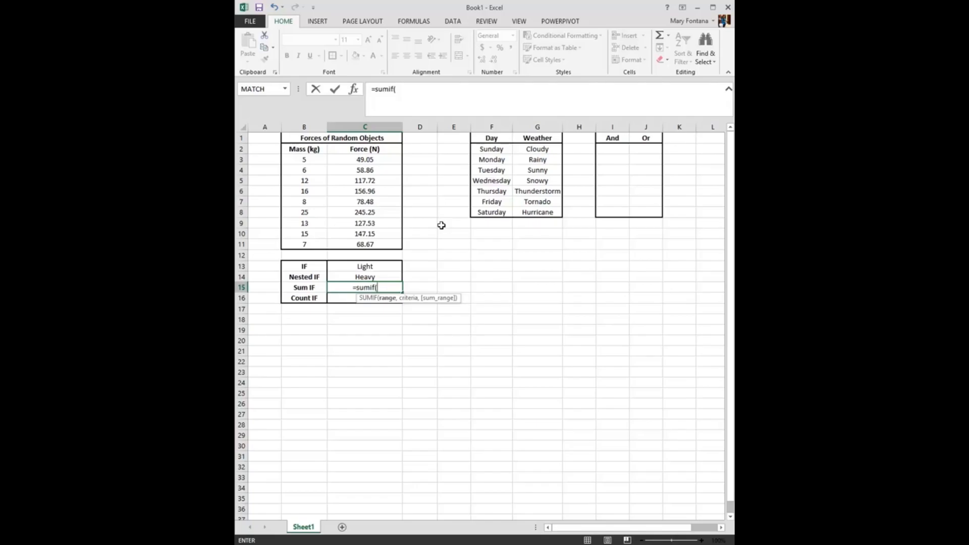
pyautogui.click(309, 159)
pyautogui.moveTo(309, 158); pyautogui.dragTo(304, 241)
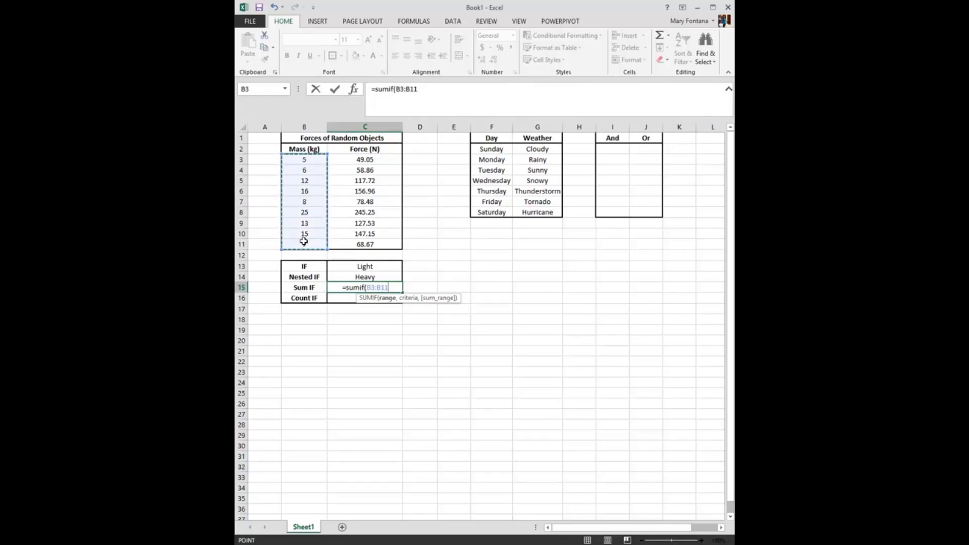
pyautogui.write(', ">11",')
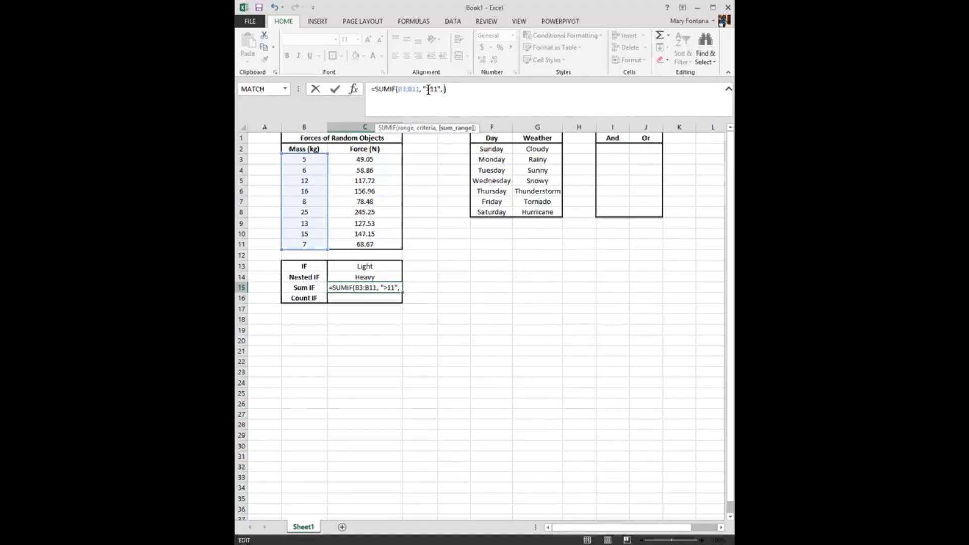
pyautogui.moveTo(379, 158); pyautogui.dragTo(398, 245)
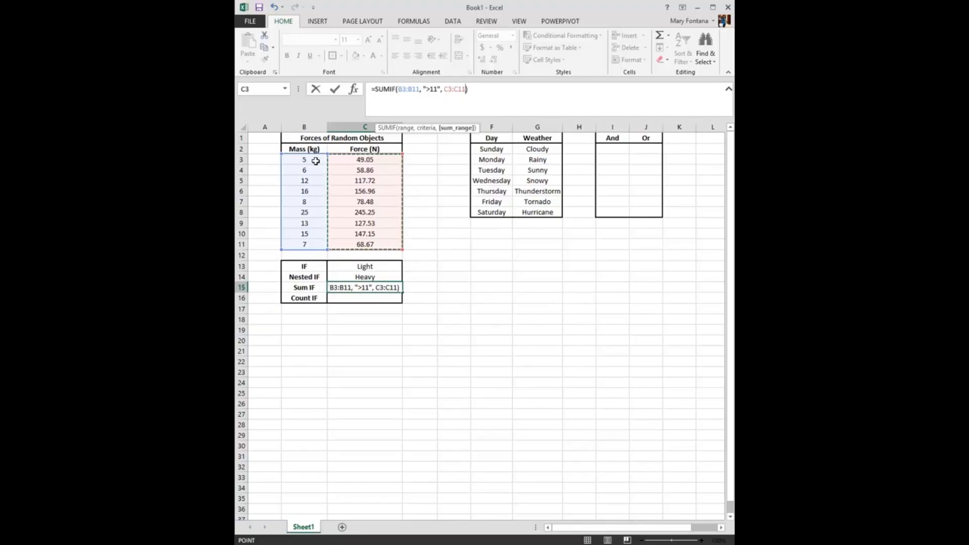
pyautogui.press('Return')
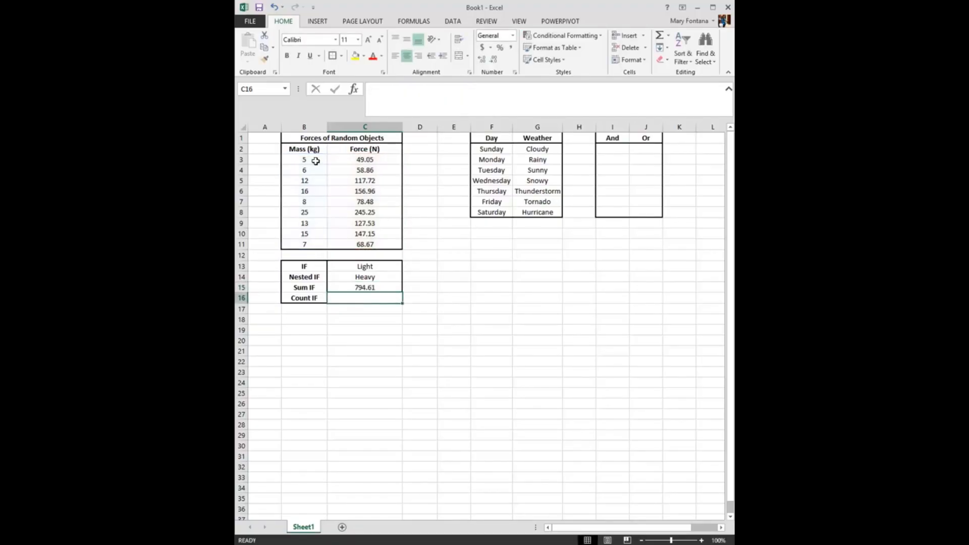
pyautogui.press('Up')
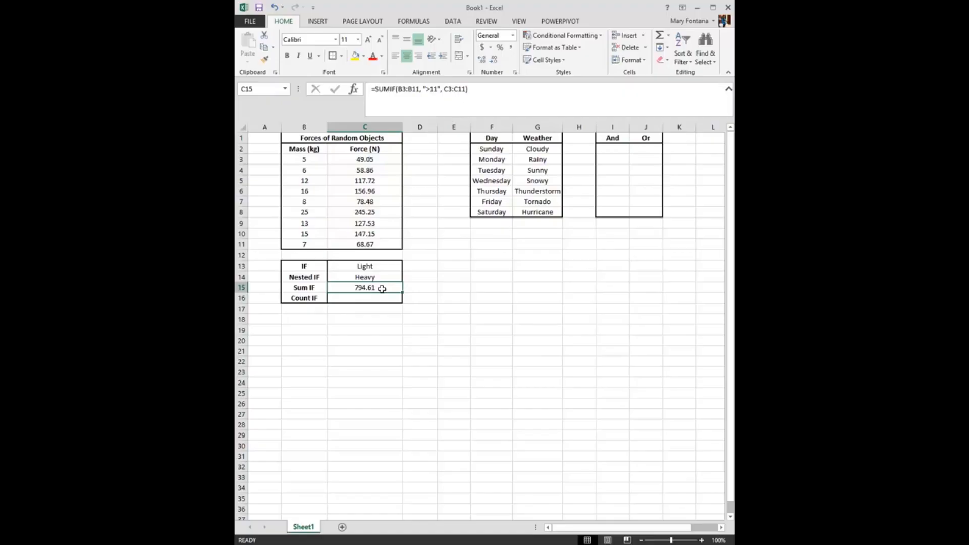
# Enter a COUNTIF formula in C16 that counts the masses in B3:B11 meeting the criterion ">11"
pyautogui.press('Down')
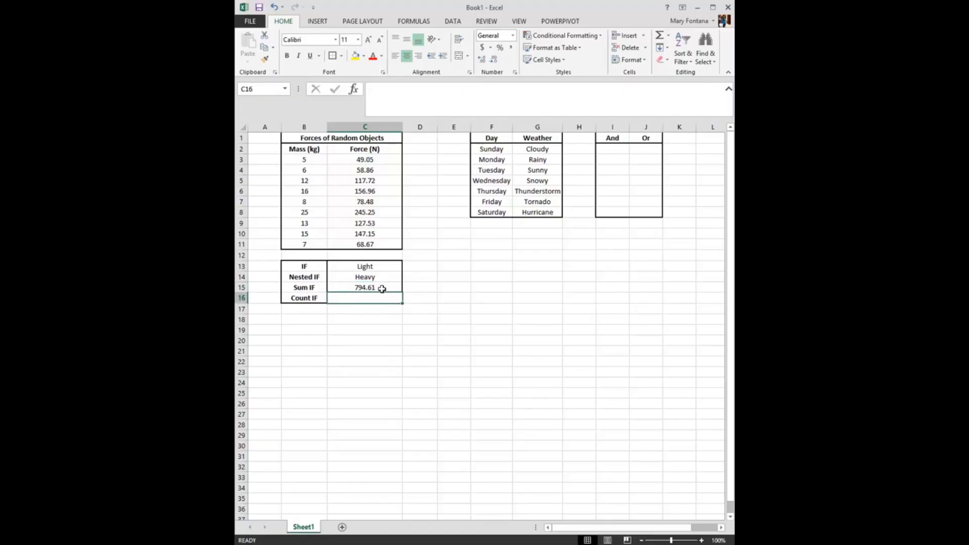
pyautogui.write('=coun')
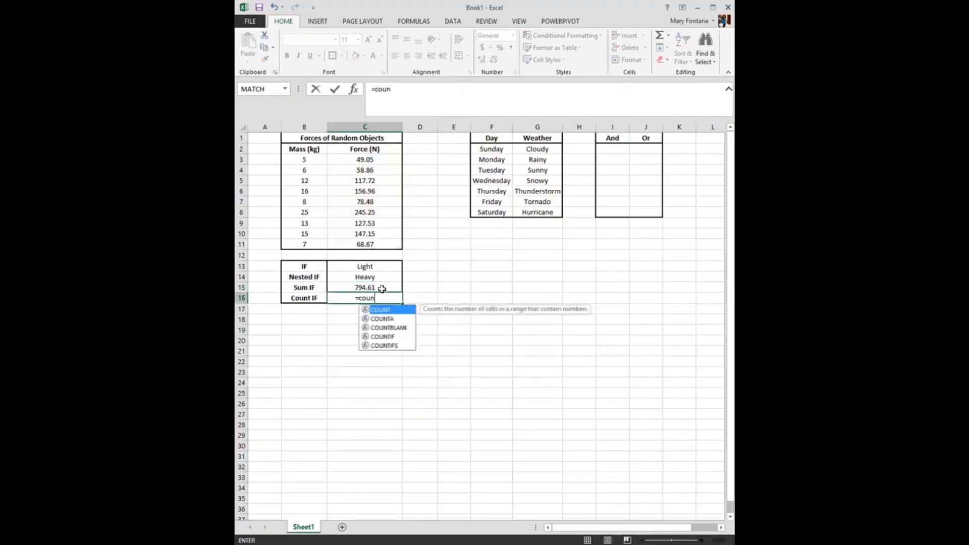
pyautogui.write('tif(')
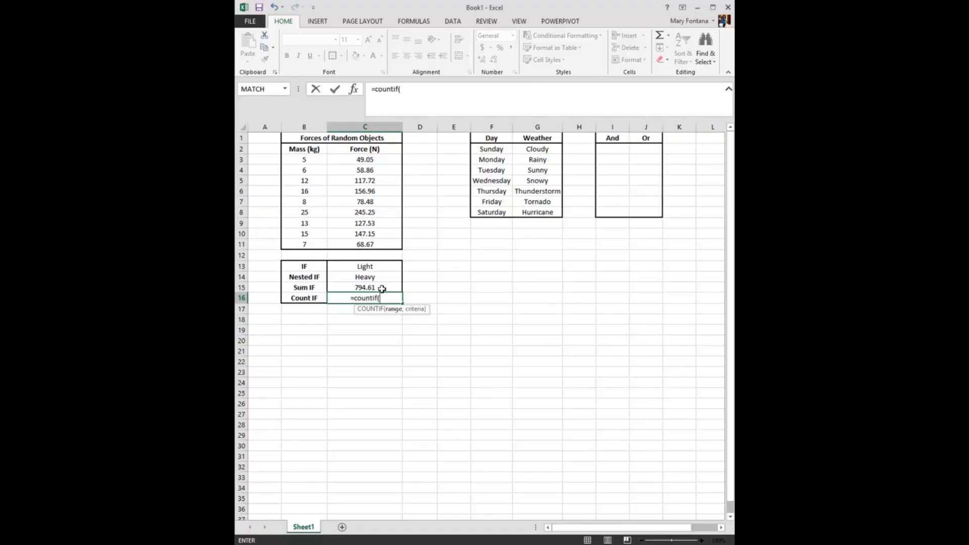
pyautogui.moveTo(308, 159); pyautogui.dragTo(313, 241)
pyautogui.write(', ">11")')
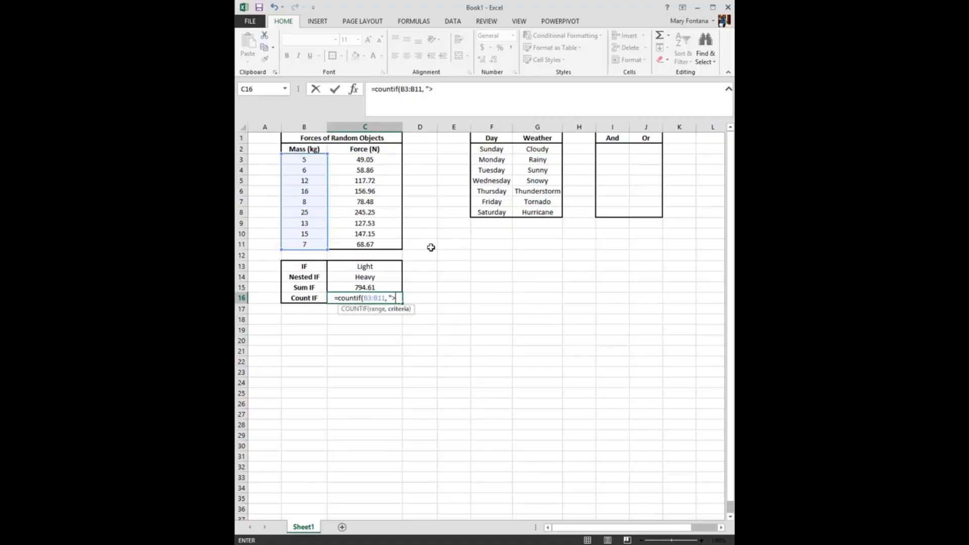
pyautogui.press('Return')
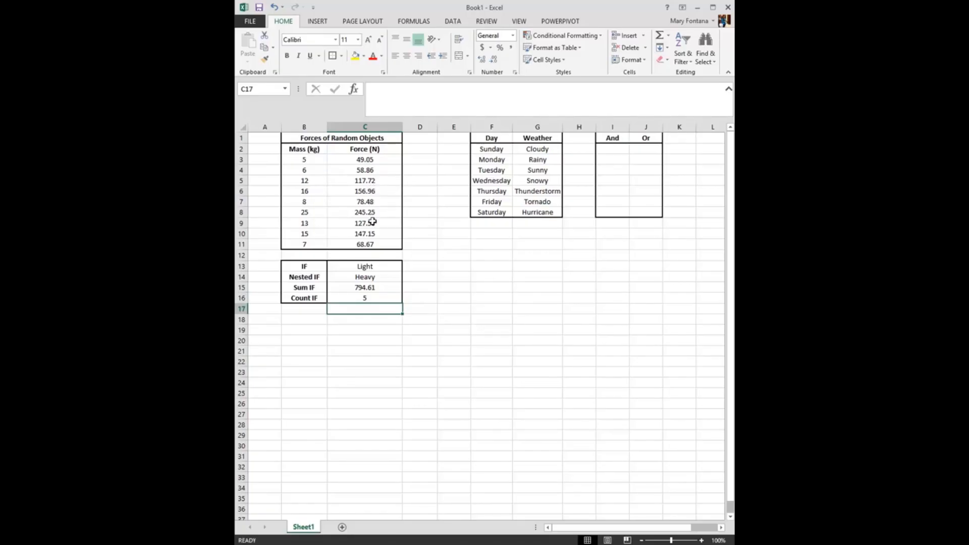
pyautogui.click(375, 289)
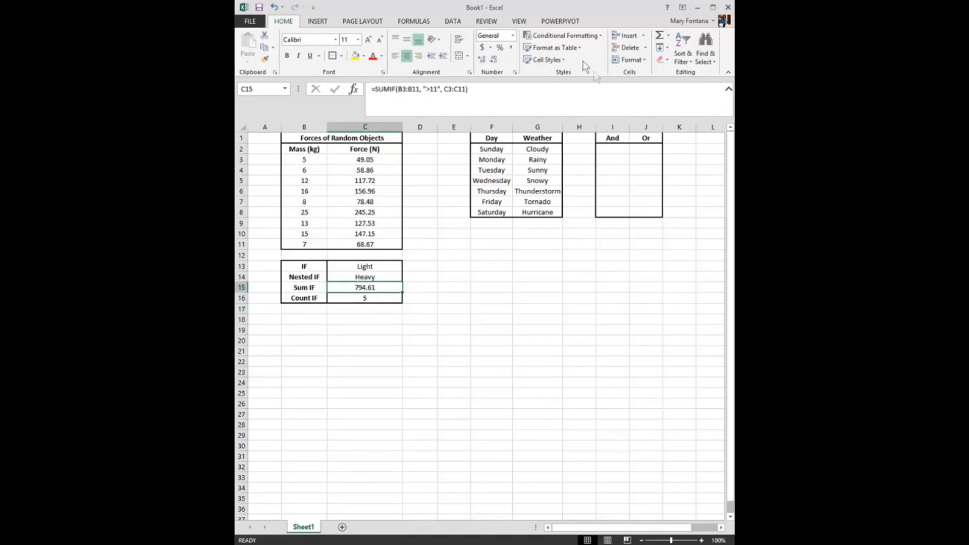
# Enter an AND formula in I2 that tests whether F2 equals "Thursday" and G2 equals "Rainy"
pyautogui.click(616, 153)
pyautogui.write('=and(')
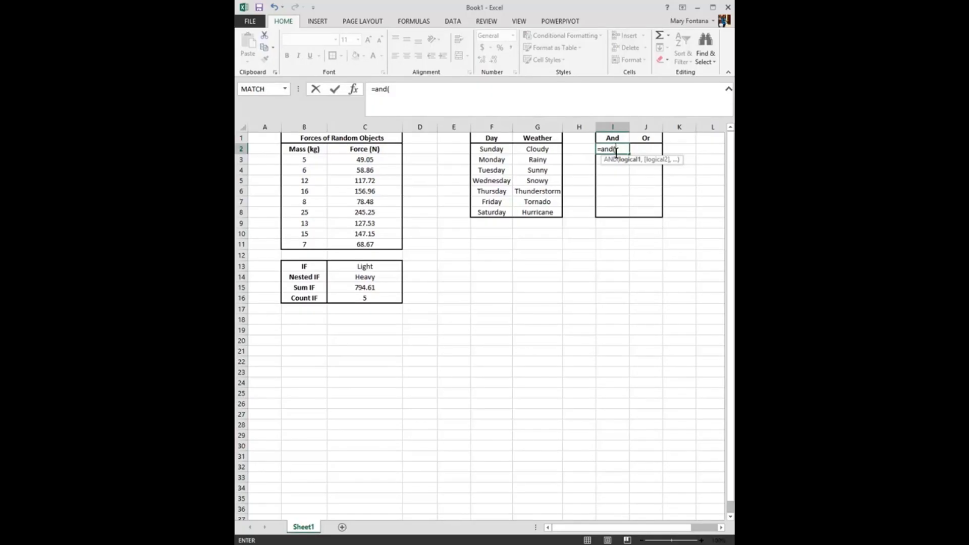
pyautogui.click(499, 150)
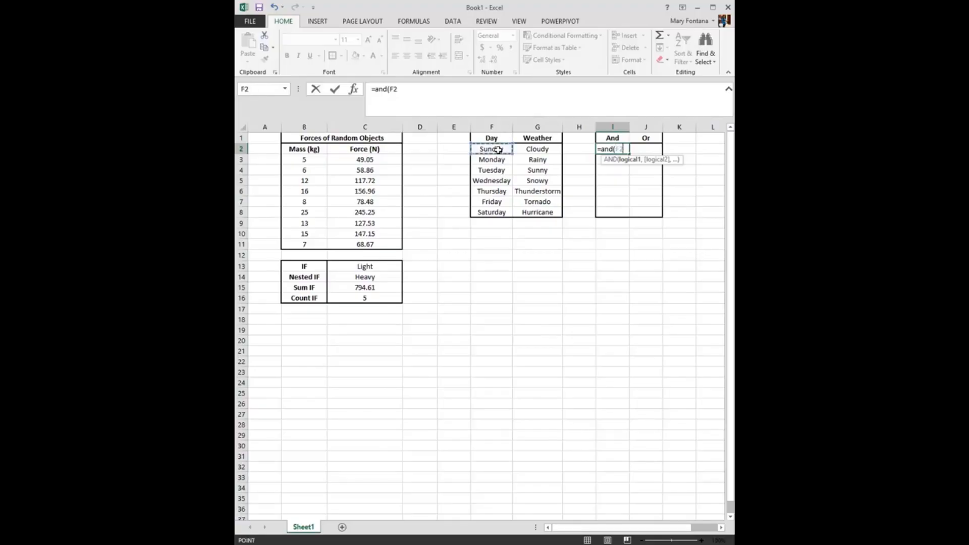
pyautogui.write('="Thursda')
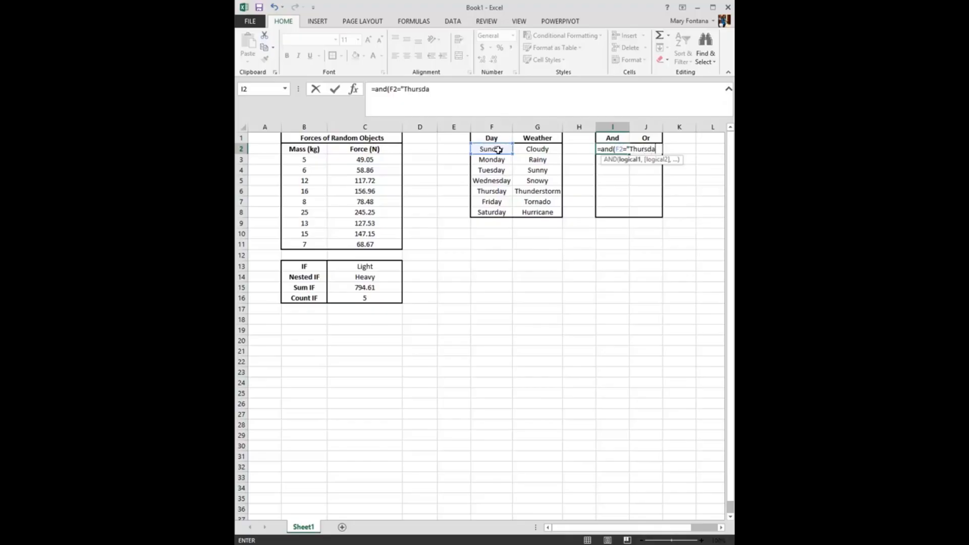
pyautogui.write('y",')
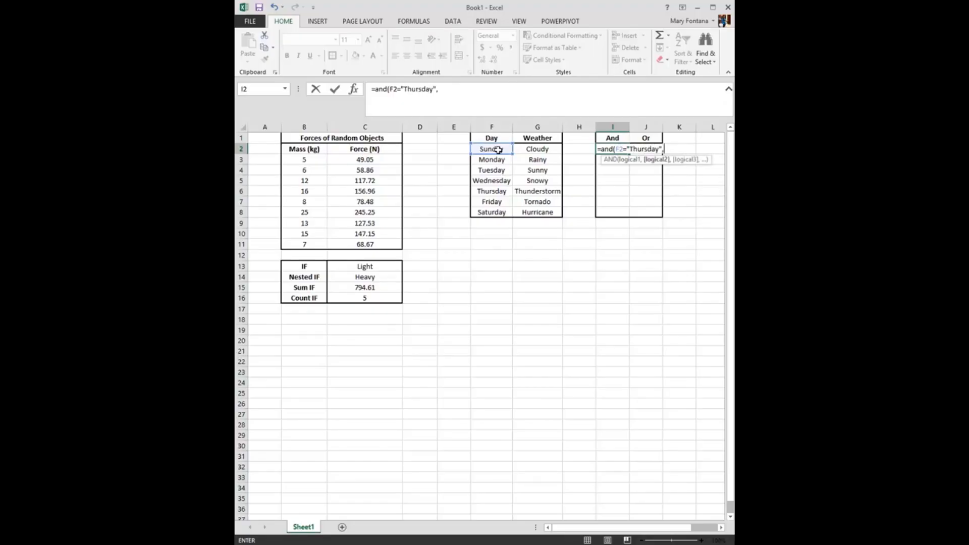
pyautogui.click(535, 147)
pyautogui.write('="Rainy')
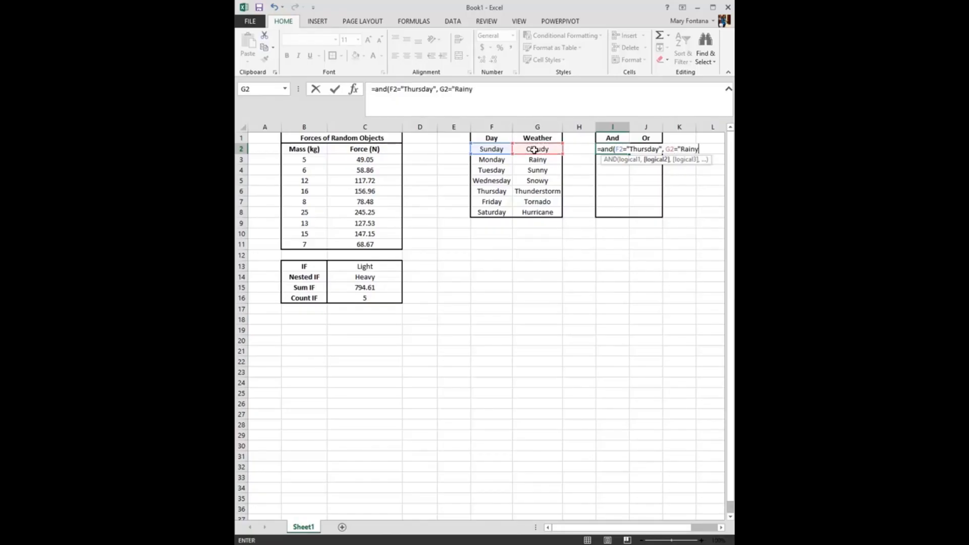
pyautogui.write('")')
pyautogui.press('Return')
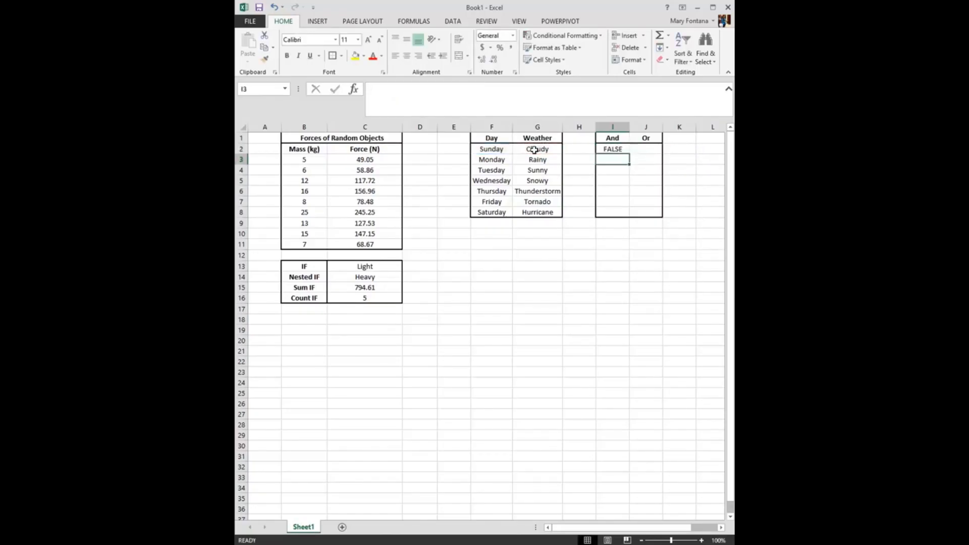
# Fill the AND formula from I2 down through I8 for the remaining days
pyautogui.click(620, 149)
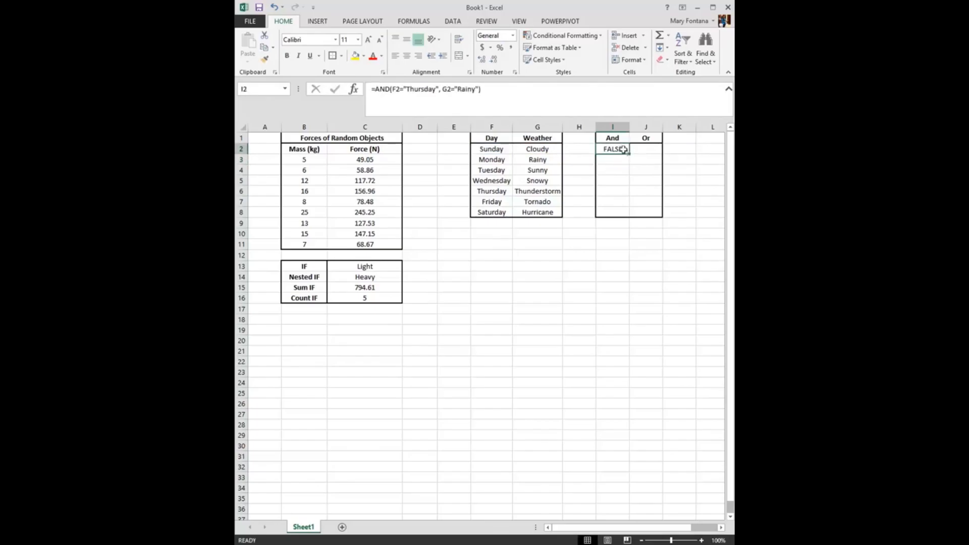
pyautogui.doubleClick(630, 154)
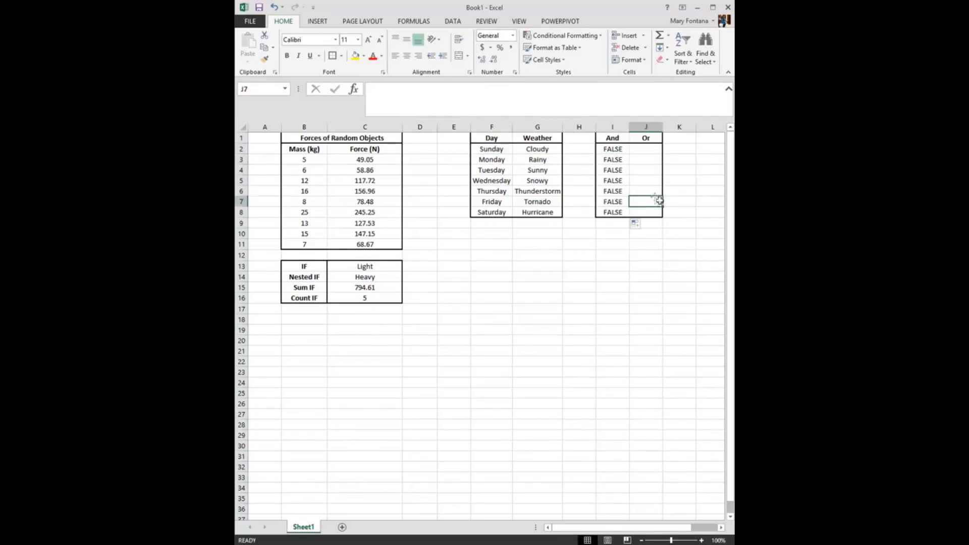
pyautogui.click(620, 150)
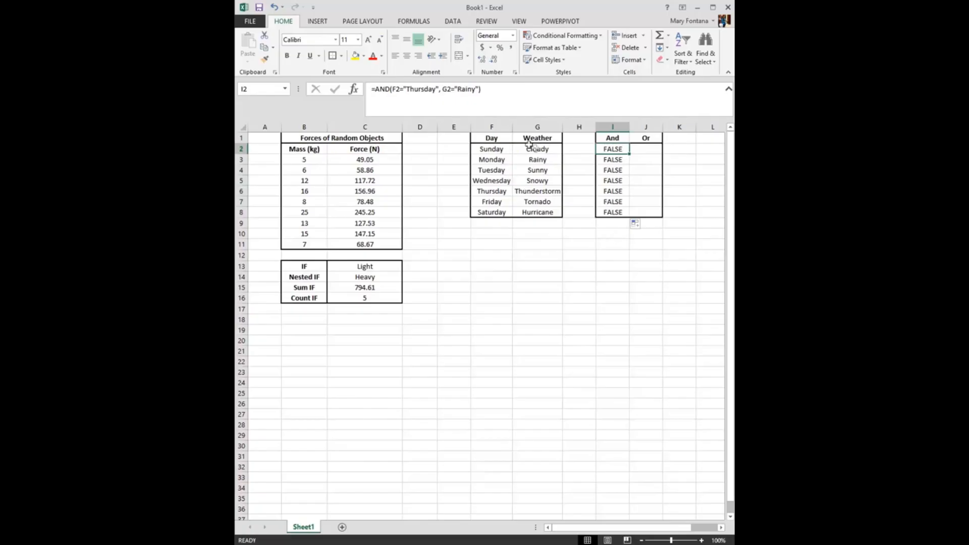
# Copy the AND formula text from I2 into J2 and change its function to OR
pyautogui.click(637, 149)
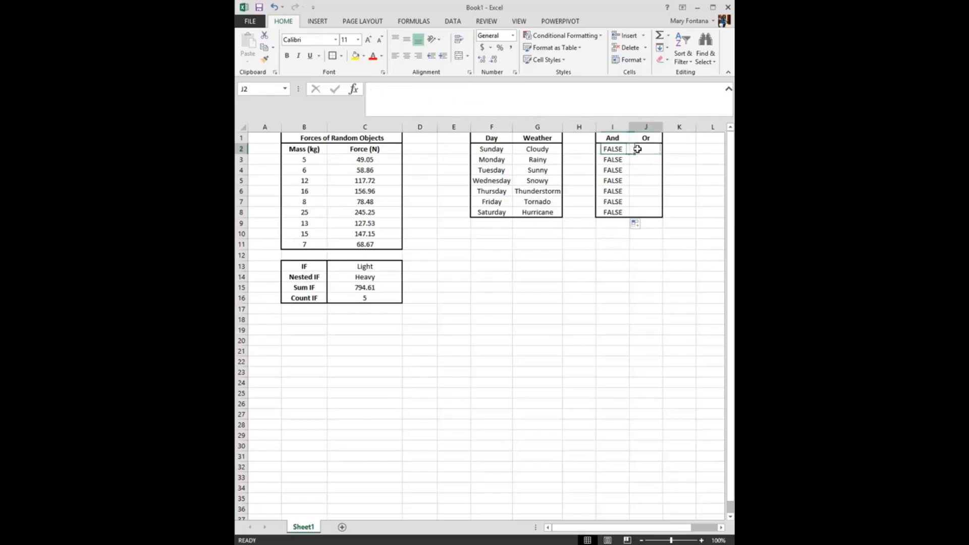
pyautogui.click(621, 150)
pyautogui.moveTo(503, 107); pyautogui.dragTo(369, 95)
pyautogui.hotkey('ctrl', 'c')
pyautogui.press('Tab')
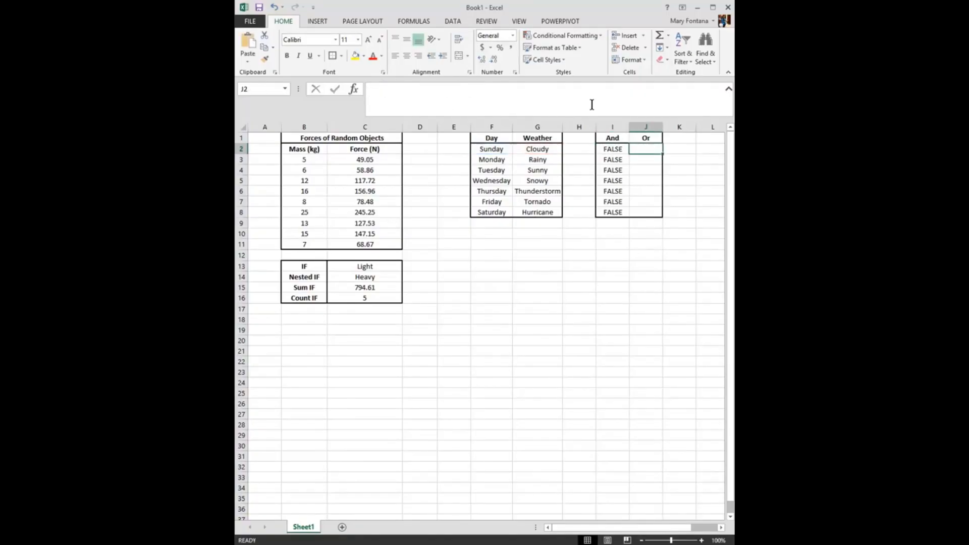
pyautogui.click(592, 104)
pyautogui.hotkey('ctrl', 'v')
pyautogui.press('BackSpace')
pyautogui.press('BackSpace')
pyautogui.press('BackSpace')
pyautogui.write('Or')
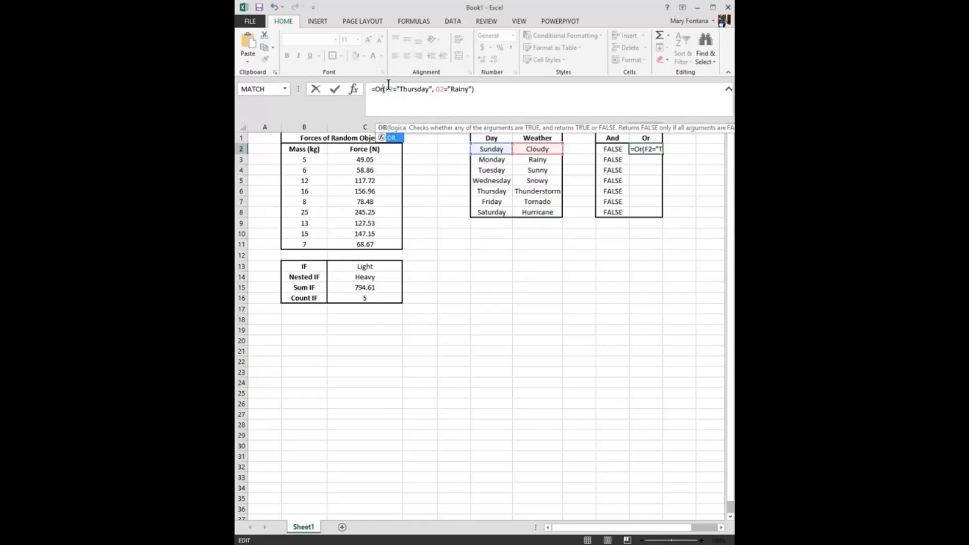
pyautogui.press('Return')
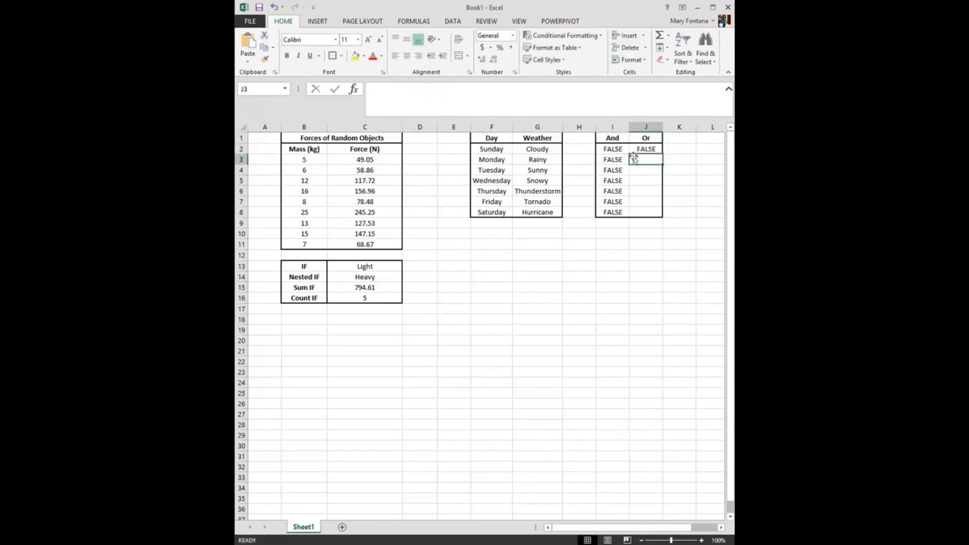
# Fill the OR formula from J2 down through J8 and check the formulas in J3 and J6
pyautogui.click(656, 150)
pyautogui.moveTo(662, 154); pyautogui.dragTo(656, 216)
pyautogui.click(649, 190)
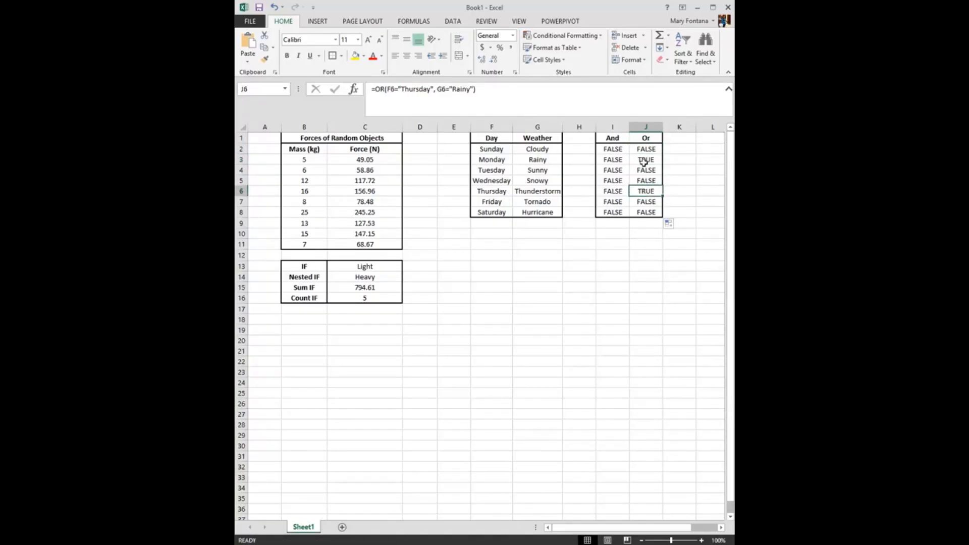
pyautogui.click(647, 159)
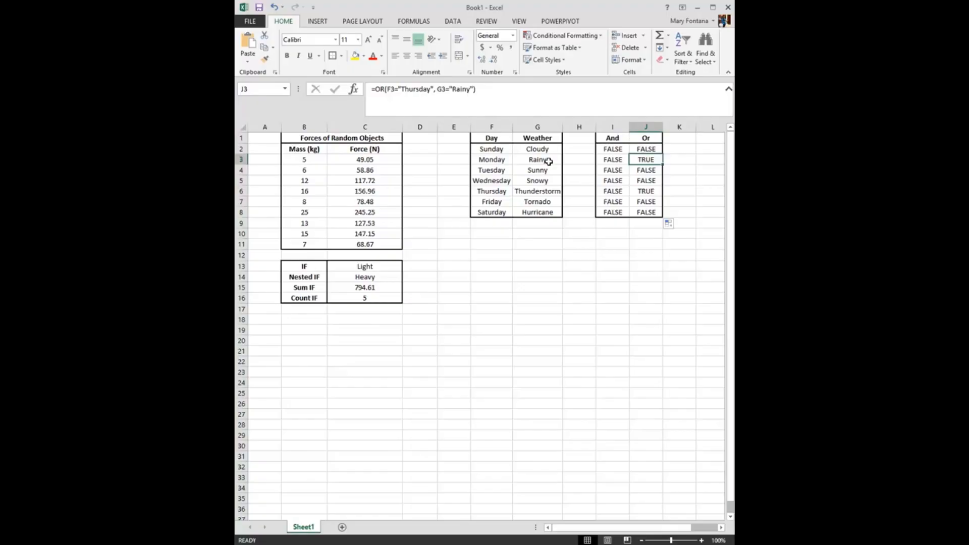
pyautogui.click(634, 190)
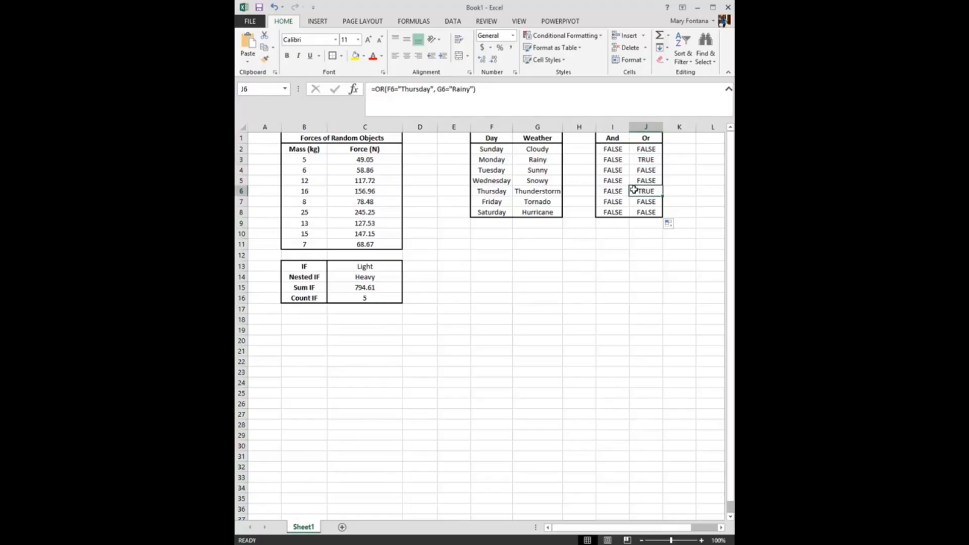